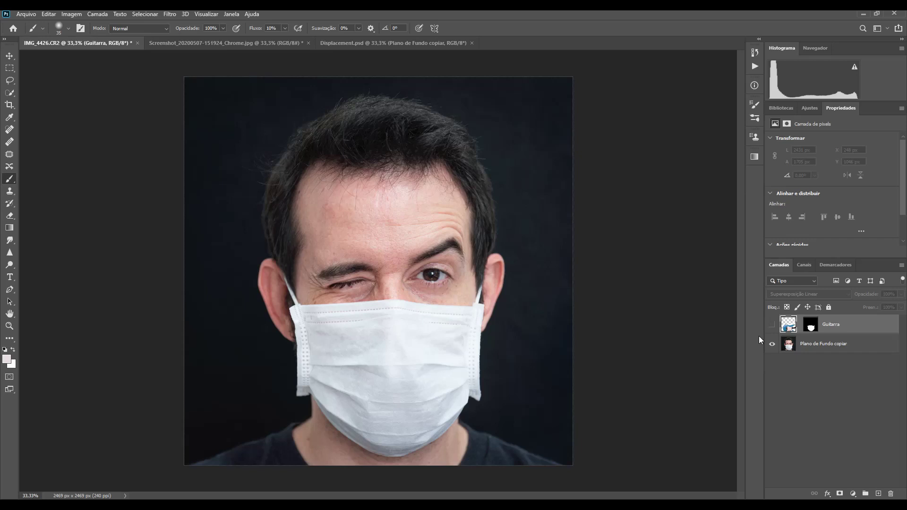
Step: Toggle the Guitarra layer's visibility to check the guitar texture over the mask
{"action": "left_click", "coordinate": [772, 325]}
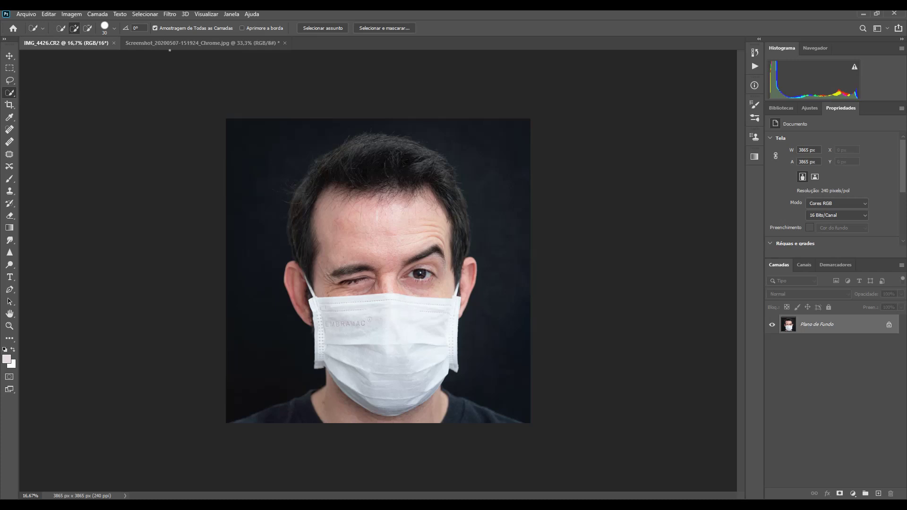
Step: Glance at the guitar screenshot, then return to the portrait zoomed in on the mask to 26.7%
{"action": "left_click", "coordinate": [197, 42]}
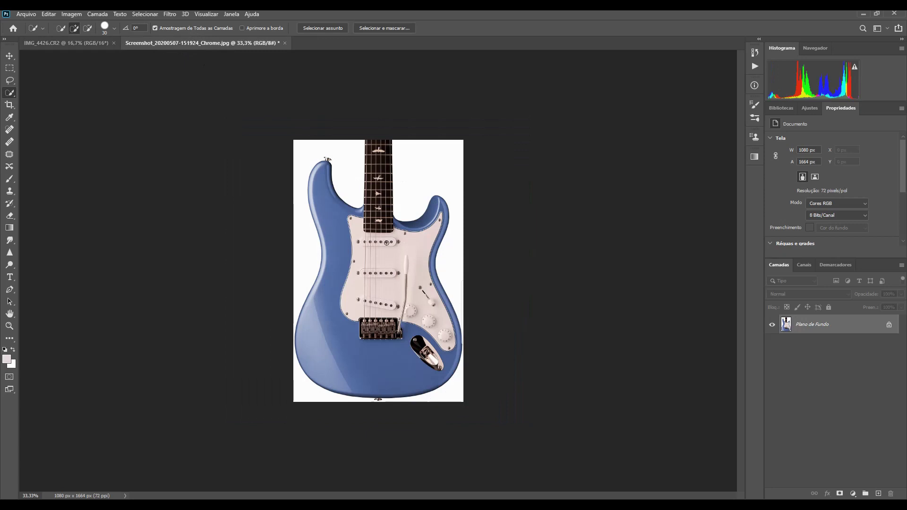
{"action": "left_click", "coordinate": [76, 43]}
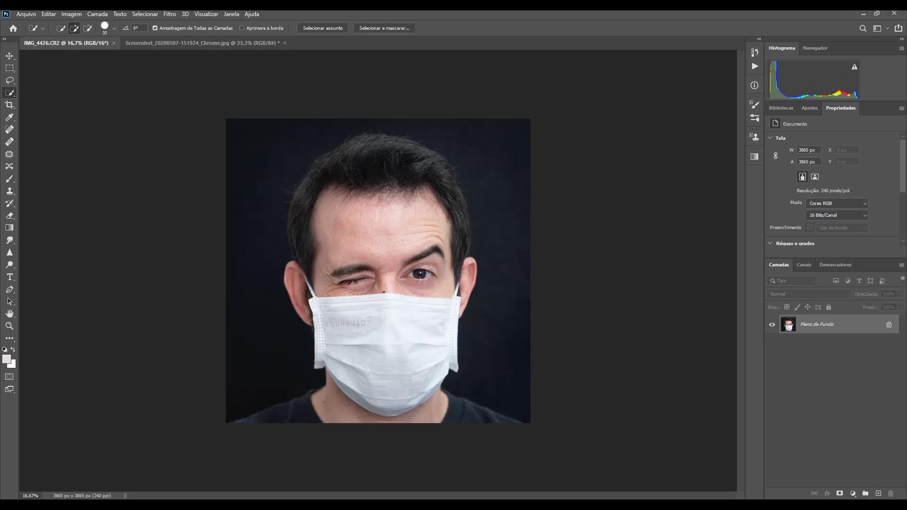
{"action": "scroll", "coordinate": [367, 337], "scroll_direction": "up", "scroll_amount": 2}
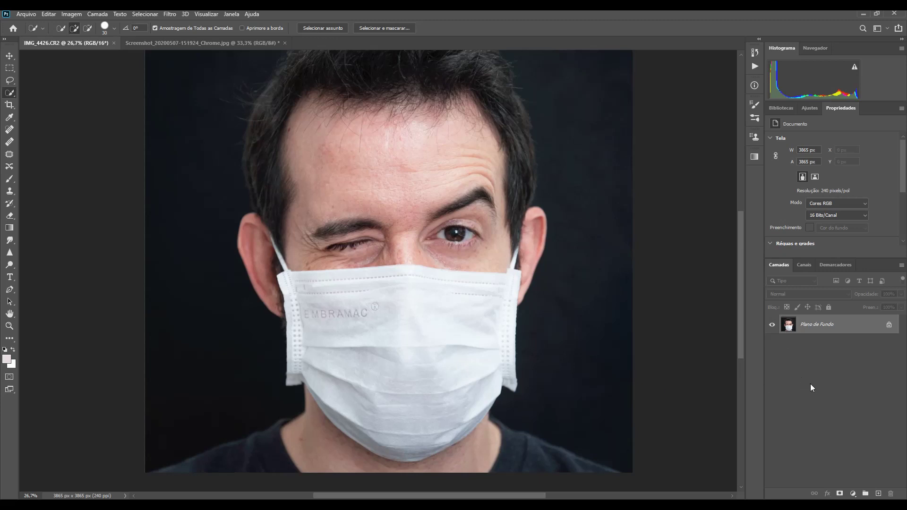
Step: On a new layer, spot-heal away the EMBRAMAC lettering using Sample All Layers, then go to the guitar screenshot
{"action": "left_click", "coordinate": [877, 493]}
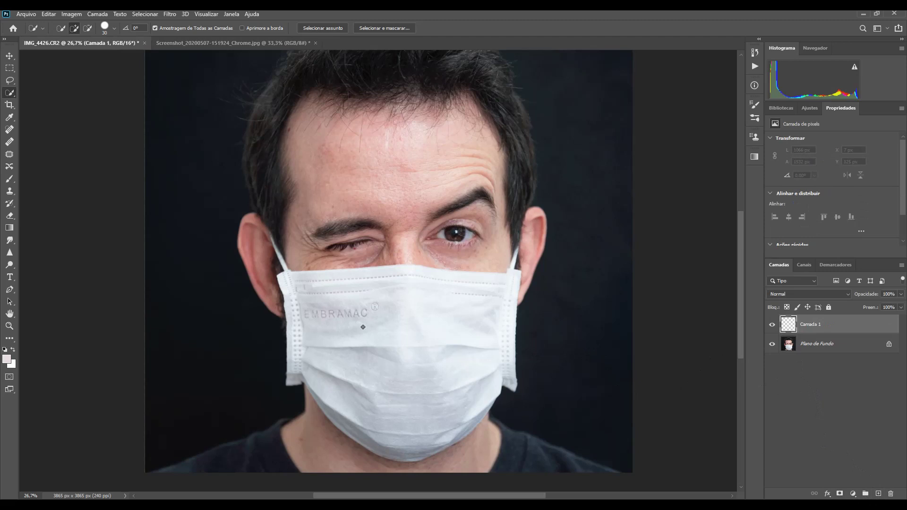
{"action": "left_click", "coordinate": [10, 131]}
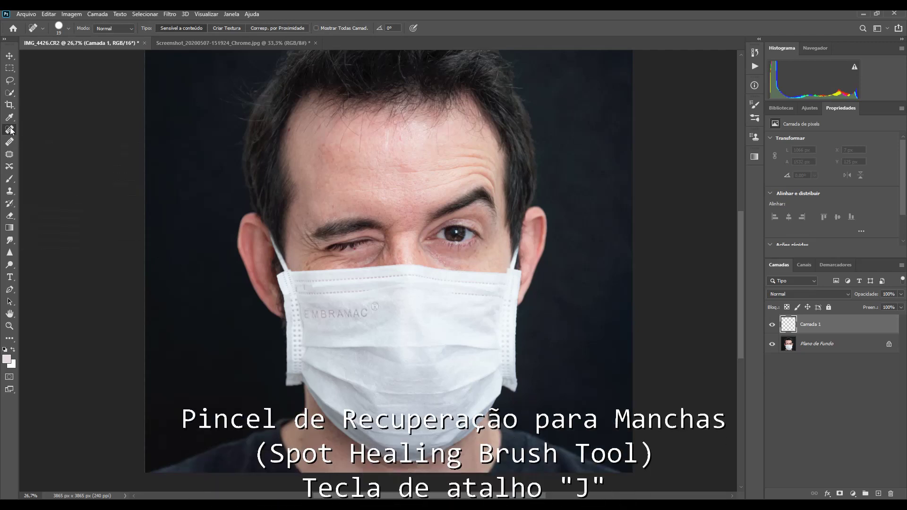
{"action": "left_click", "coordinate": [315, 28]}
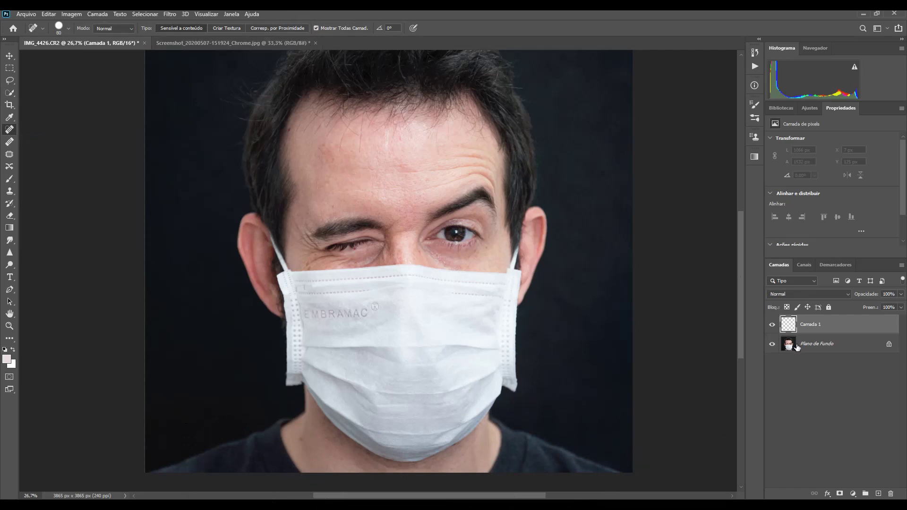
{"action": "left_click", "coordinate": [374, 306]}
{"action": "left_click_drag", "start_coordinate": [360, 310], "coordinate": [308, 312]}
{"action": "left_click", "coordinate": [355, 308]}
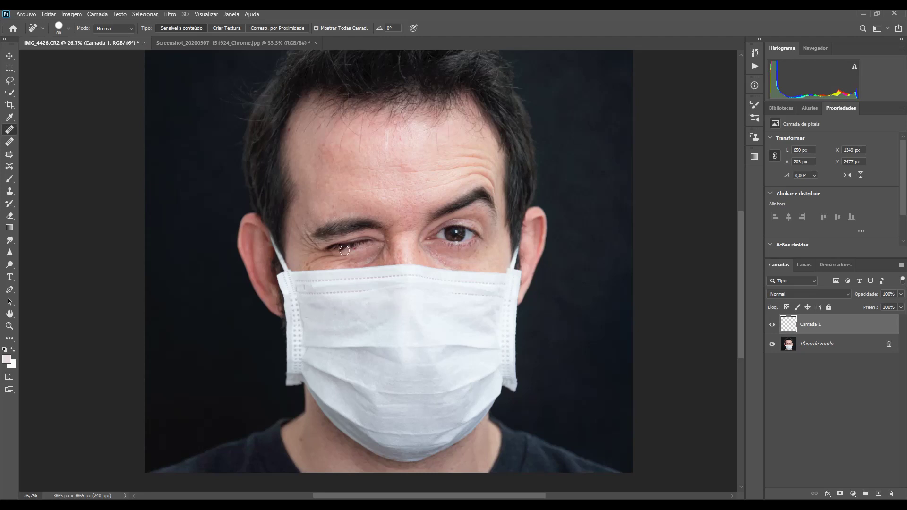
{"action": "left_click", "coordinate": [248, 44]}
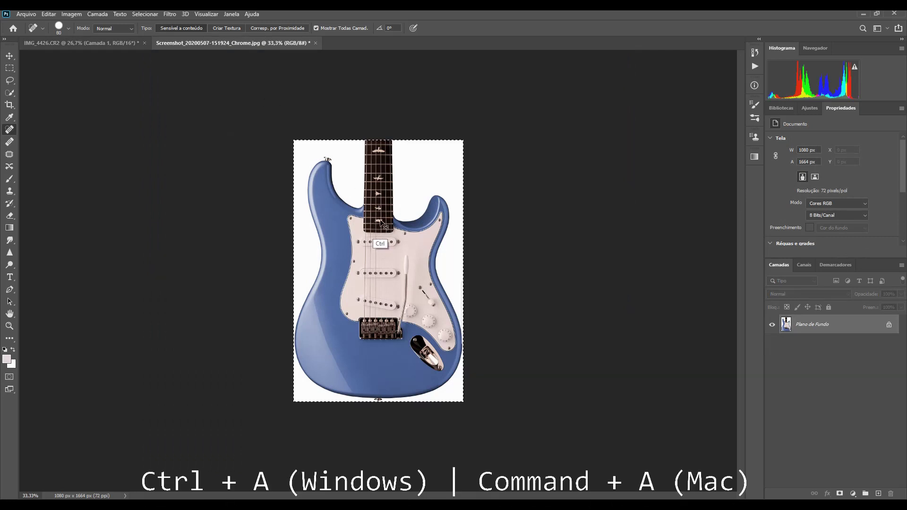
Step: Paste the entire guitar image into the portrait as a new layer and zoom out to fit
{"action": "key", "text": "ctrl+a"}
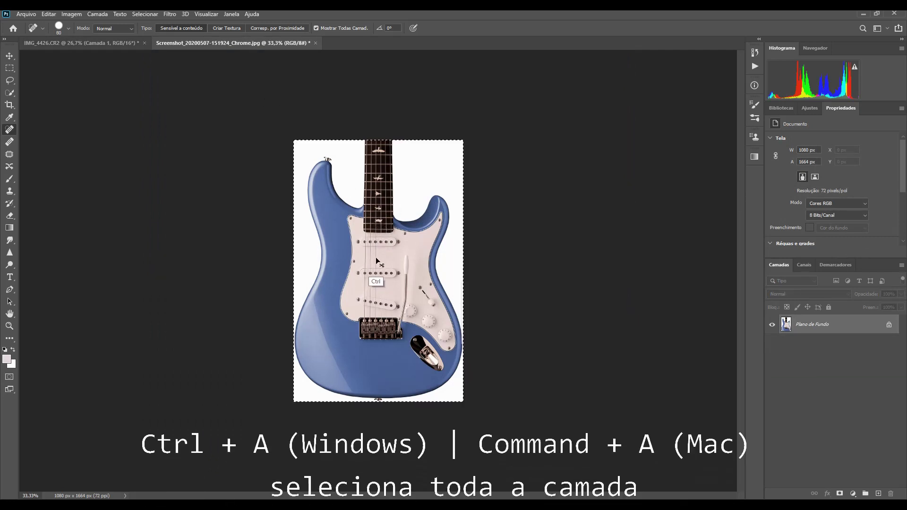
{"action": "left_click", "coordinate": [102, 42]}
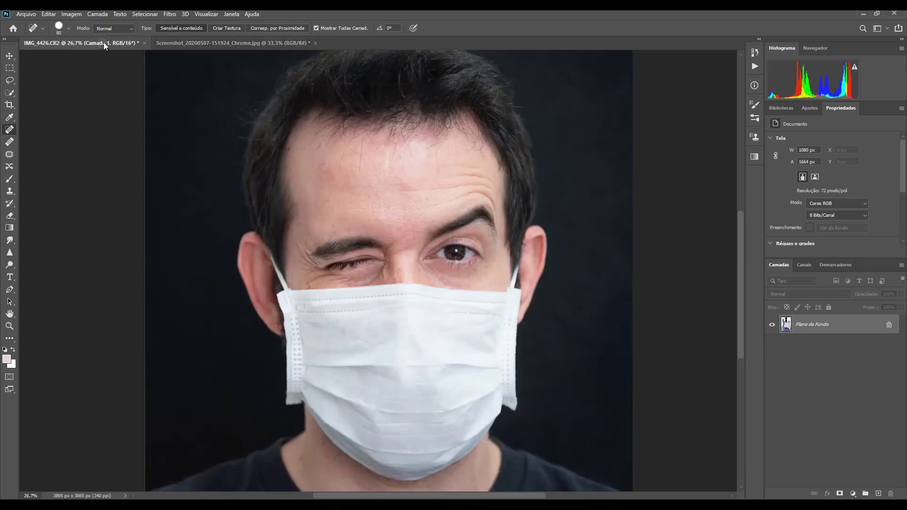
{"action": "key", "text": "ctrl+v"}
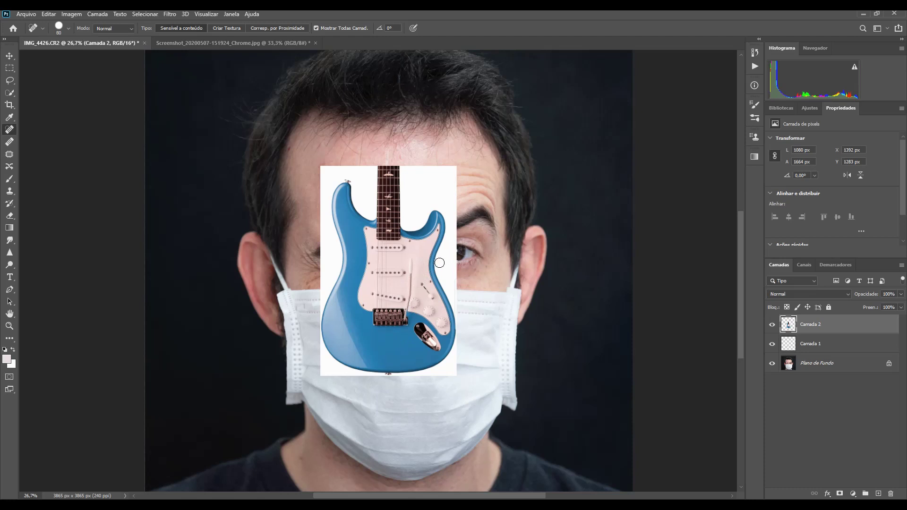
{"action": "key", "text": "ctrl+minus"}
{"action": "key", "text": "ctrl+minus"}
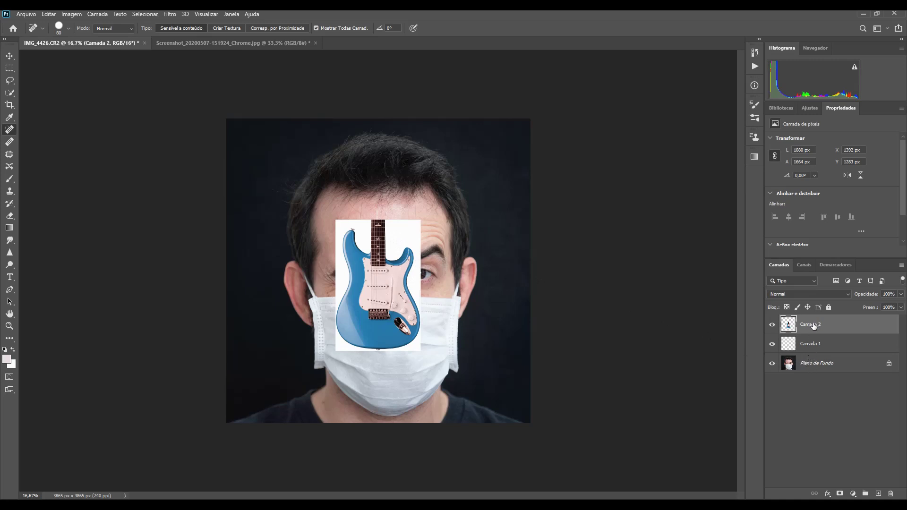
Step: Hide the guitar, merge Camada 1 into Plano de Fundo, and duplicate the background layer
{"action": "left_click", "coordinate": [772, 326]}
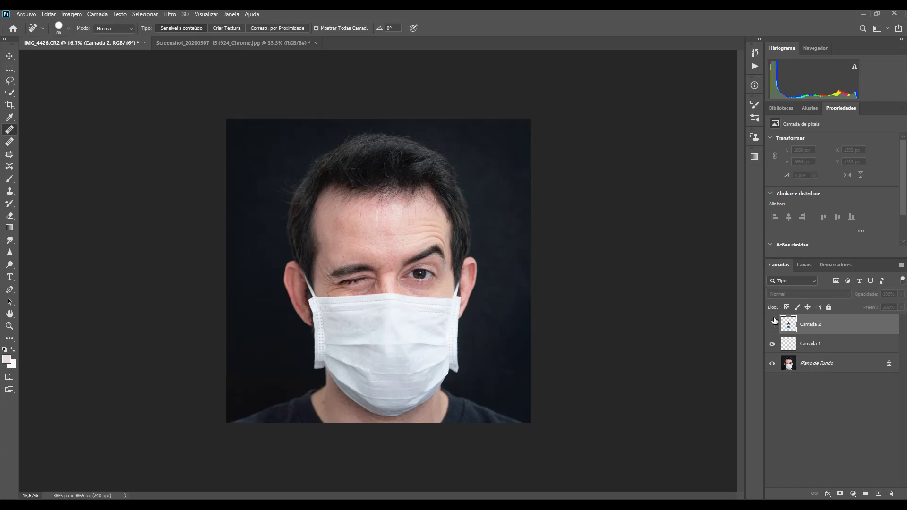
{"action": "left_click", "coordinate": [810, 345]}
{"action": "left_click", "coordinate": [810, 364], "text": "shift"}
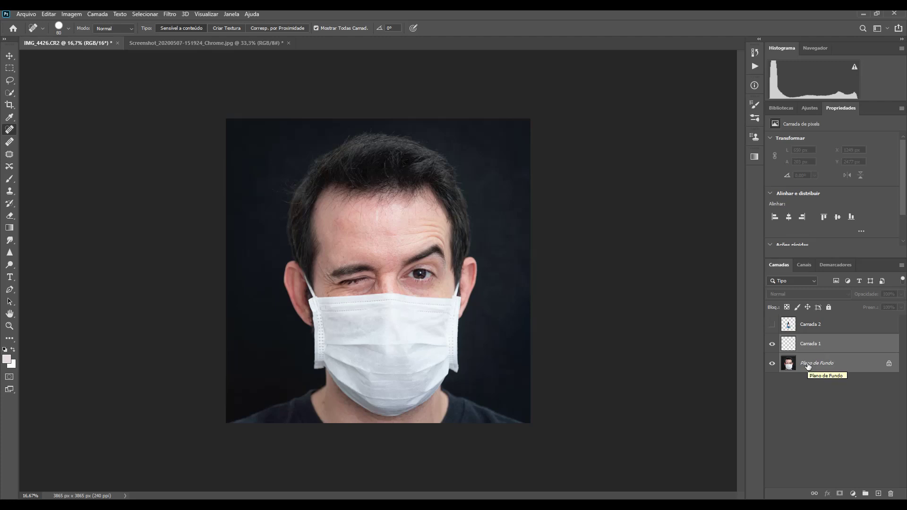
{"action": "right_click", "coordinate": [808, 365]}
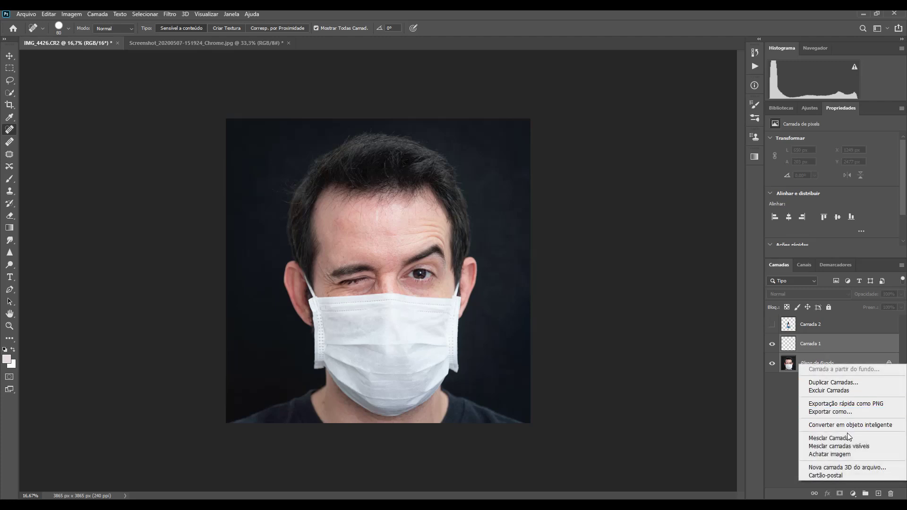
{"action": "left_click", "coordinate": [850, 445]}
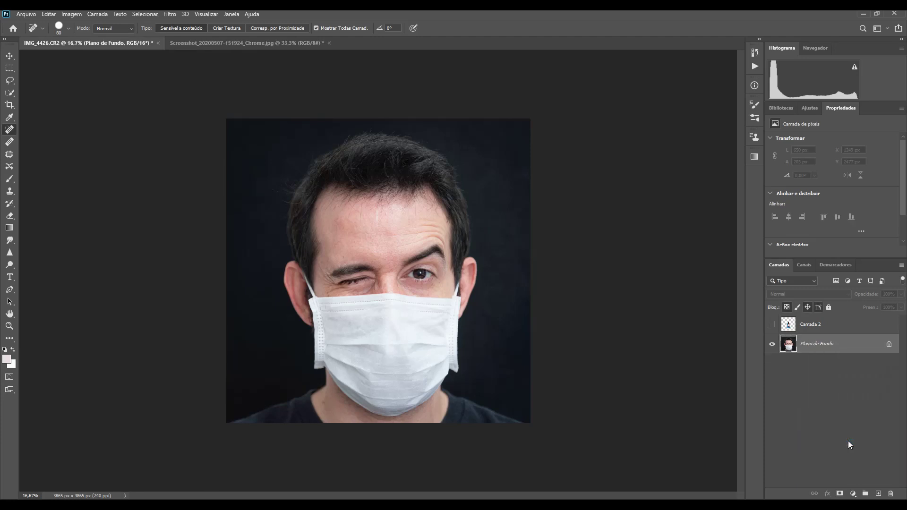
{"action": "key", "text": "ctrl+j"}
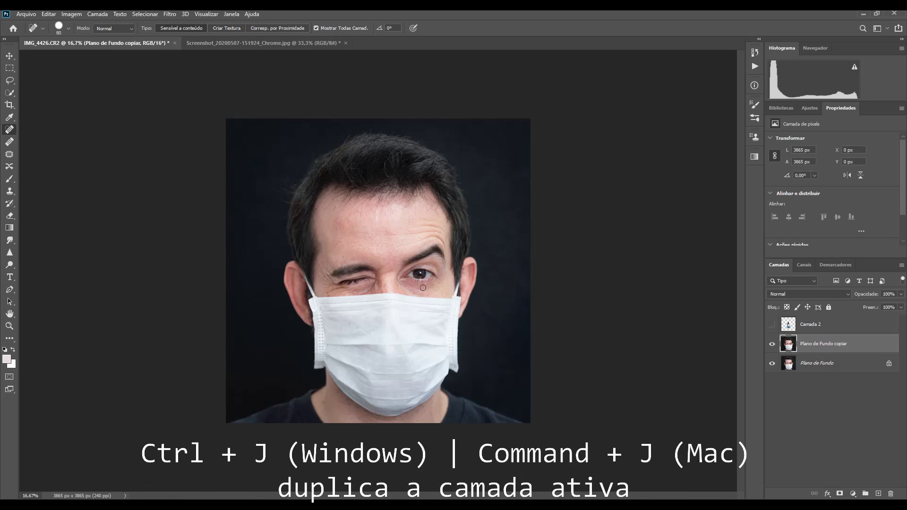
Step: Scale the background copy to about 64% around its centre, keeping the guitar layer hidden
{"action": "key", "text": "ctrl+t"}
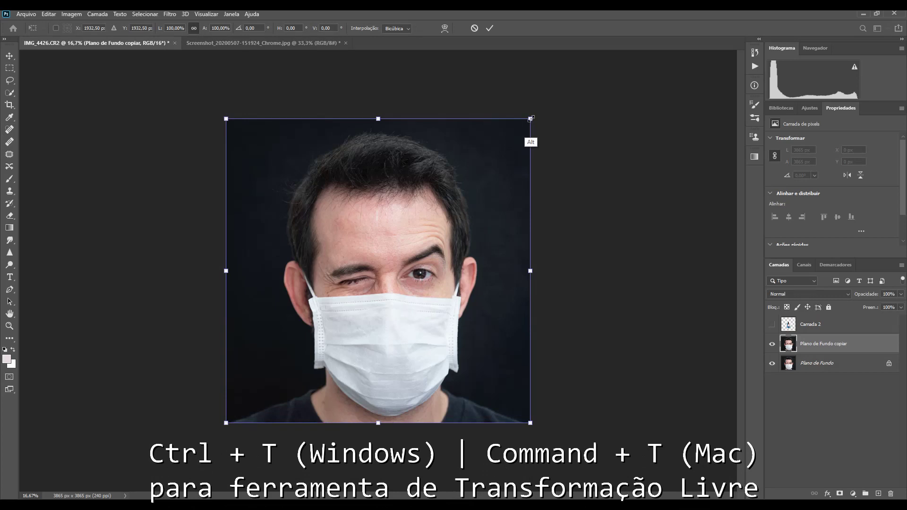
{"action": "mouse_move", "coordinate": [530, 119]}
{"action": "left_mouse_down"}
{"action": "mouse_move", "coordinate": [470, 191]}
{"action": "mouse_move", "coordinate": [481, 182]}
{"action": "left_mouse_up"}
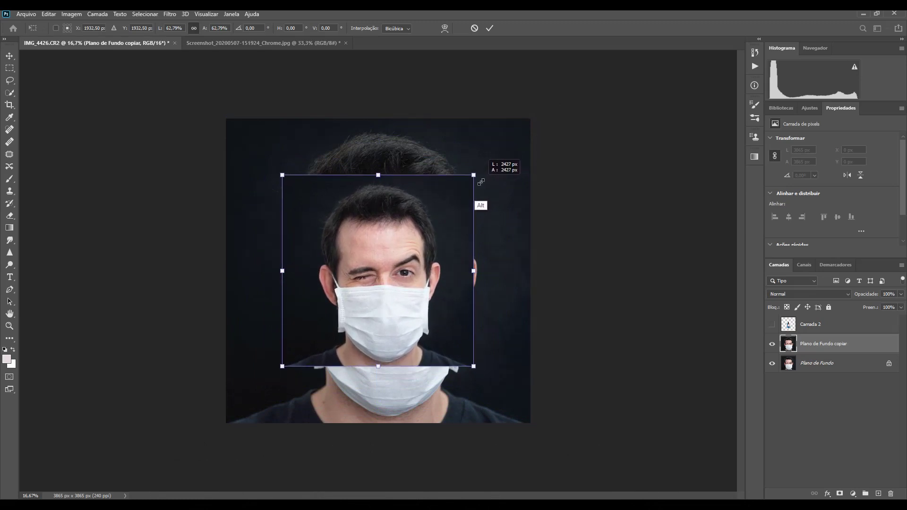
{"action": "left_click_drag", "start_coordinate": [481, 182], "coordinate": [482, 180]}
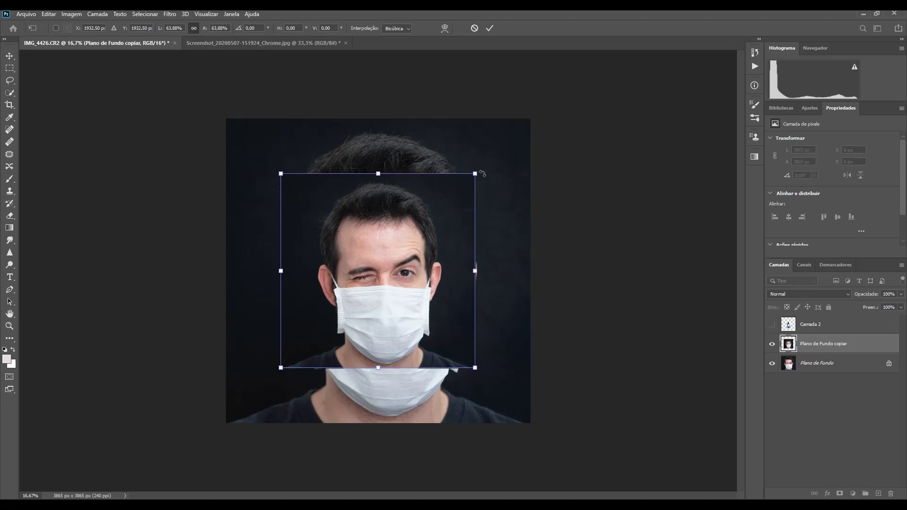
{"action": "key", "text": "Return"}
{"action": "left_click", "coordinate": [772, 324]}
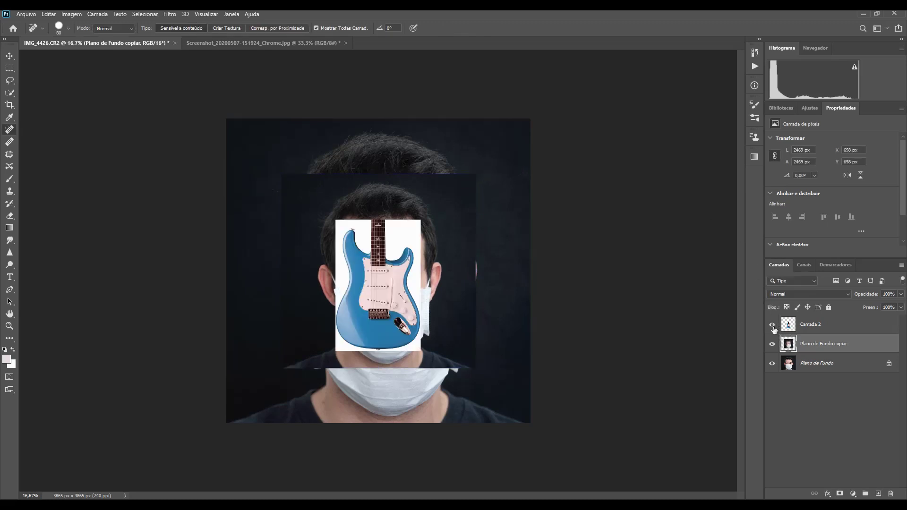
{"action": "left_click", "coordinate": [772, 325]}
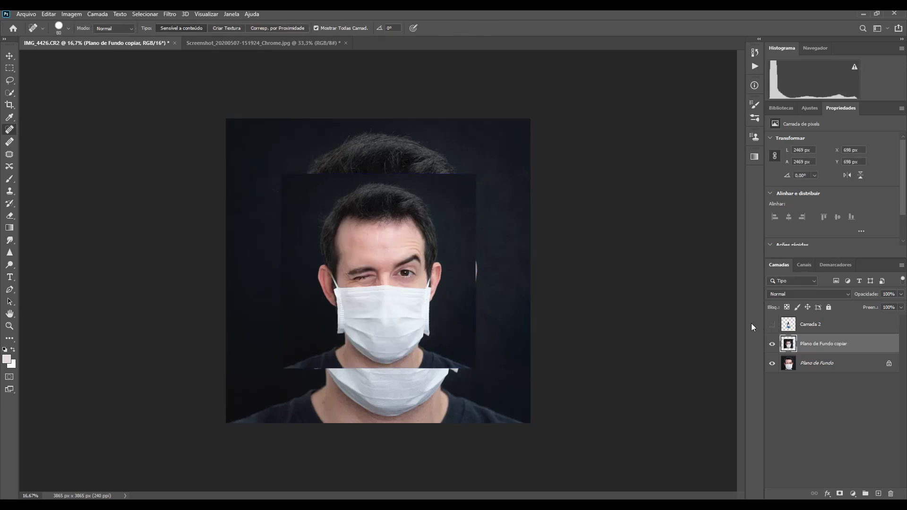
Step: Crop the canvas tighter around the head, pulling in the top, right and left edges
{"action": "key", "text": "Return"}
{"action": "type", "text": "dc"}
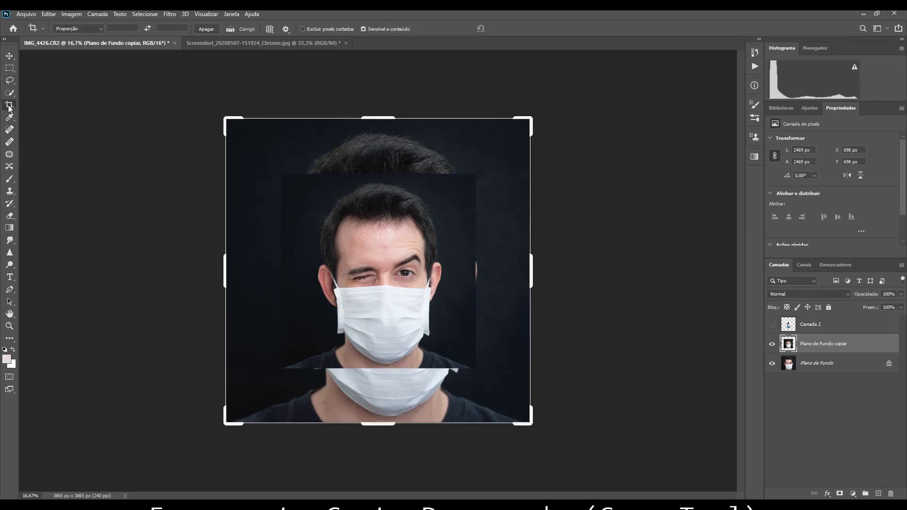
{"action": "left_click_drag", "start_coordinate": [378, 119], "coordinate": [384, 142]}
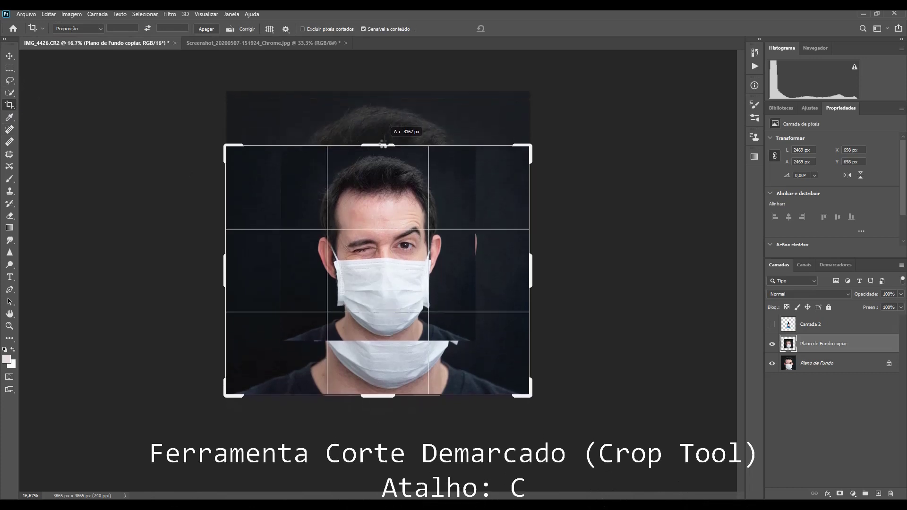
{"action": "left_click_drag", "start_coordinate": [531, 271], "coordinate": [505, 274]}
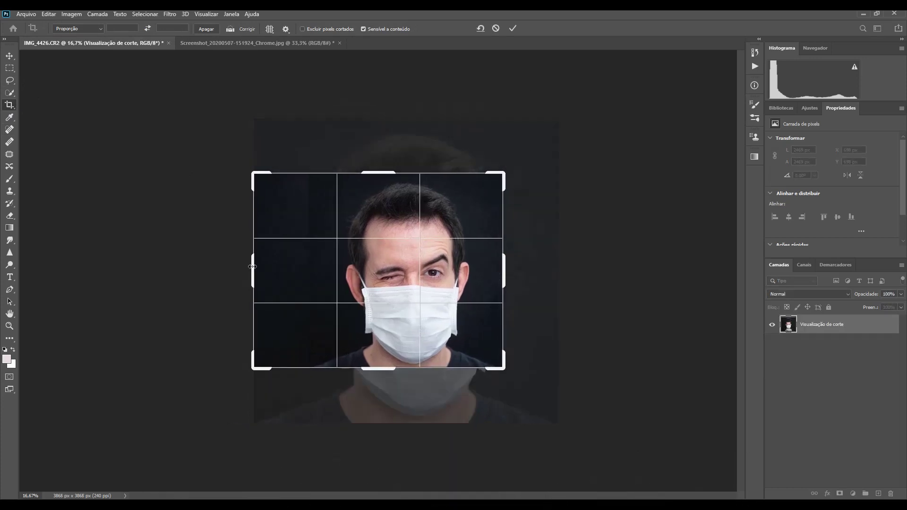
{"action": "left_click_drag", "start_coordinate": [227, 272], "coordinate": [282, 271]}
{"action": "key", "text": "Return"}
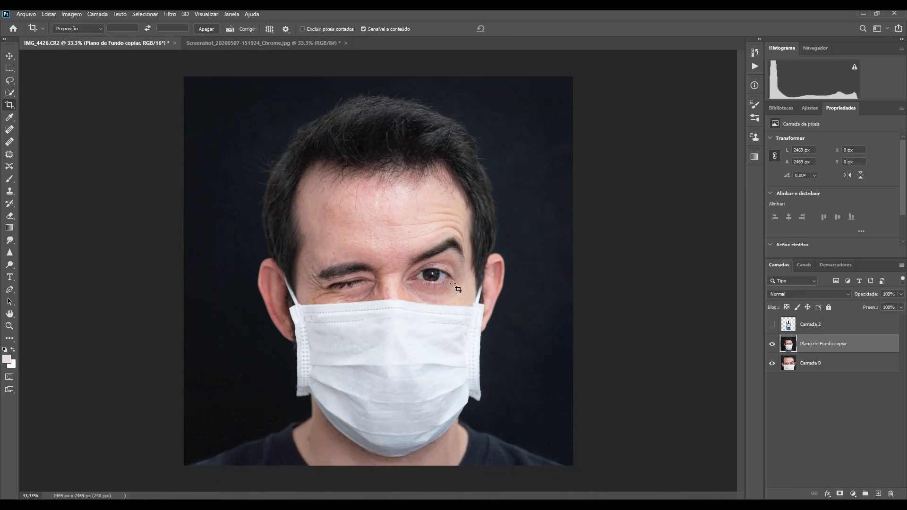
Step: Show Camada 2, rename it Guitarra, and lower its opacity to 47%
{"action": "left_click", "coordinate": [771, 325]}
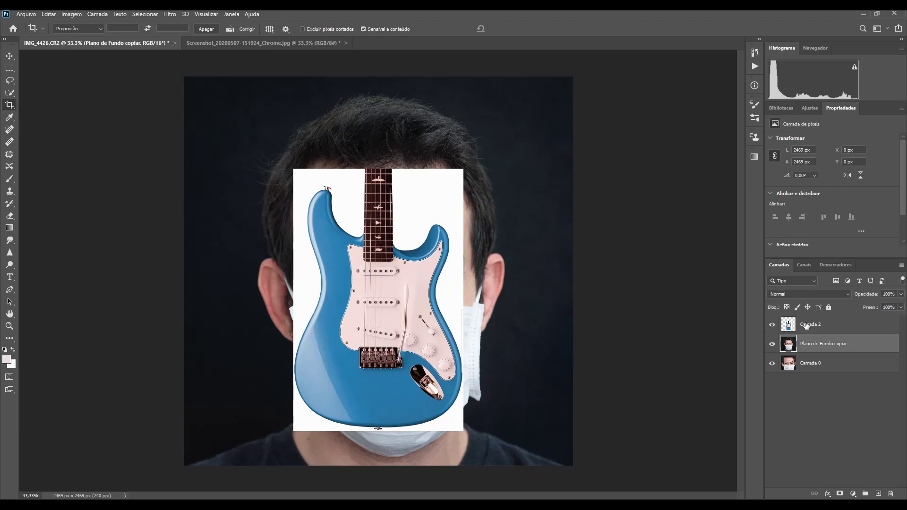
{"action": "left_click", "coordinate": [805, 326]}
{"action": "double_click", "coordinate": [804, 327]}
{"action": "type", "text": "G"}
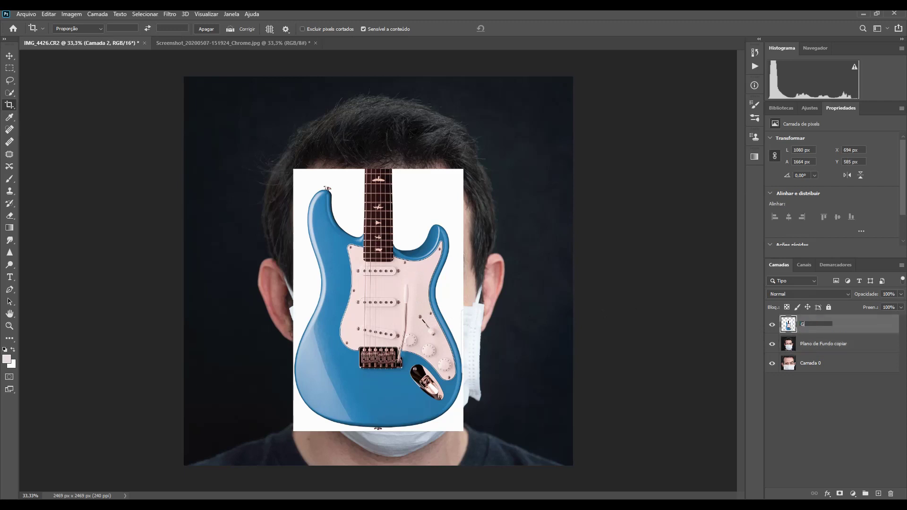
{"action": "type", "text": "uitarra"}
{"action": "key", "text": "Return"}
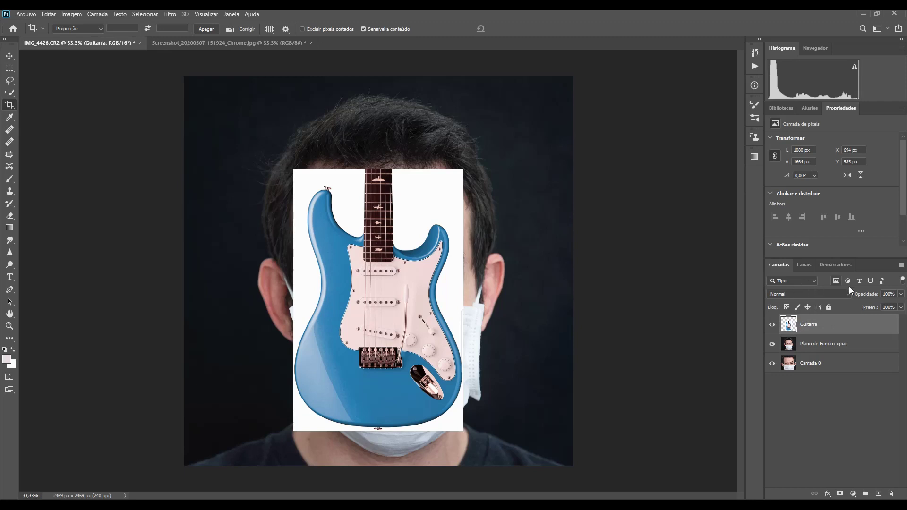
{"action": "left_click_drag", "start_coordinate": [872, 296], "coordinate": [859, 296]}
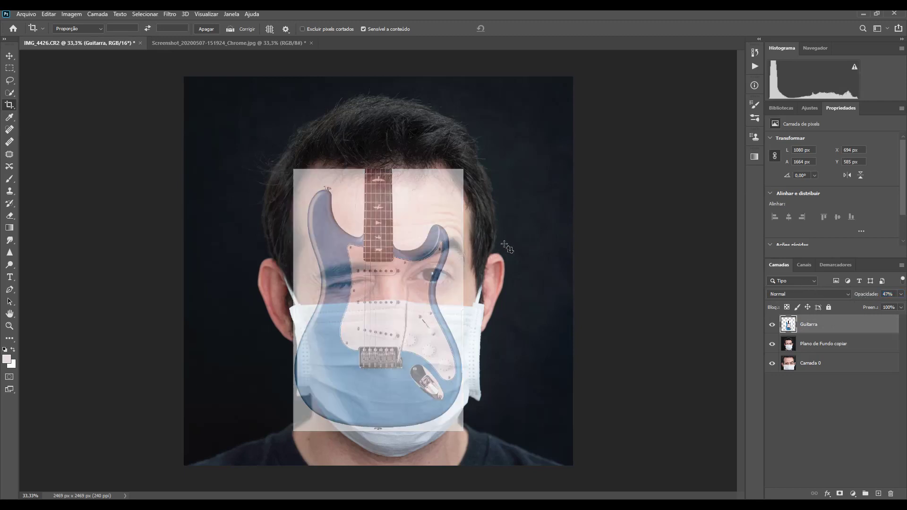
Step: Rotate the guitar about 85° and scale it to roughly 139%, placing its body over the mask
{"action": "key", "text": "ctrl"}
{"action": "key", "text": "ctrl+t"}
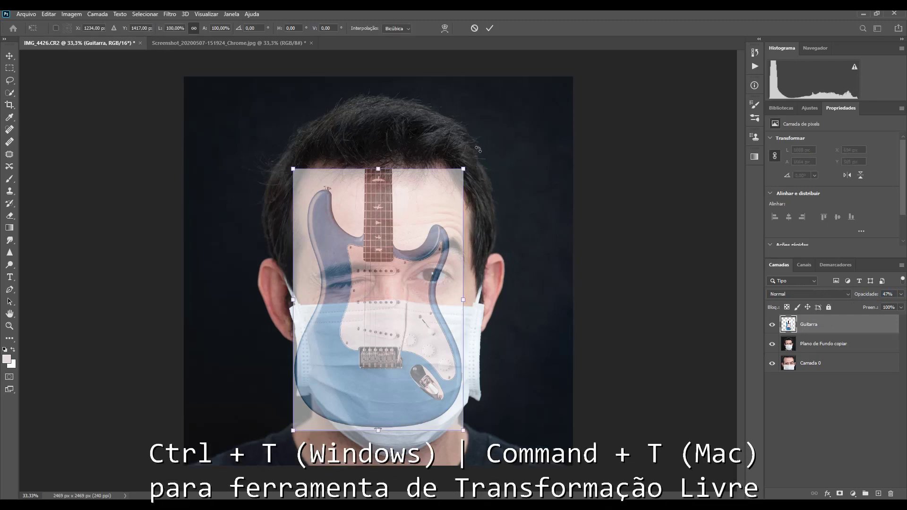
{"action": "left_click_drag", "start_coordinate": [532, 230], "coordinate": [537, 420]}
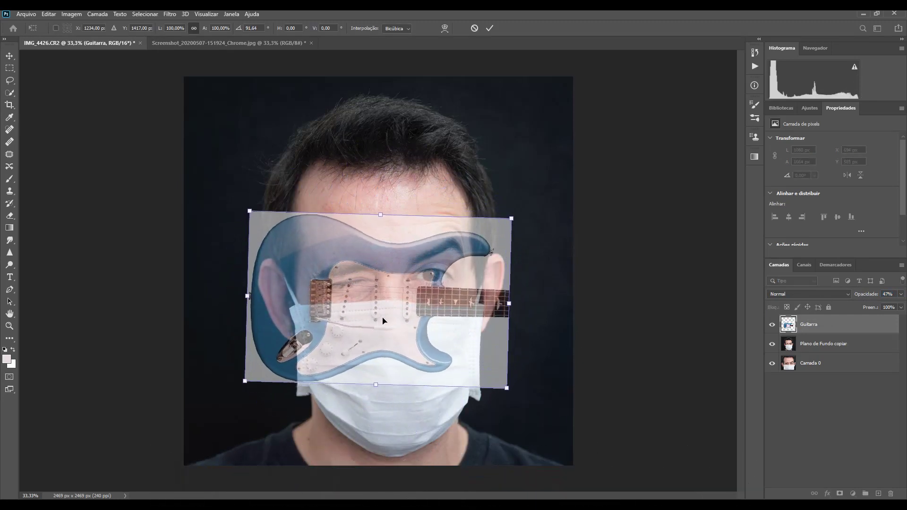
{"action": "left_click_drag", "start_coordinate": [395, 309], "coordinate": [426, 385]}
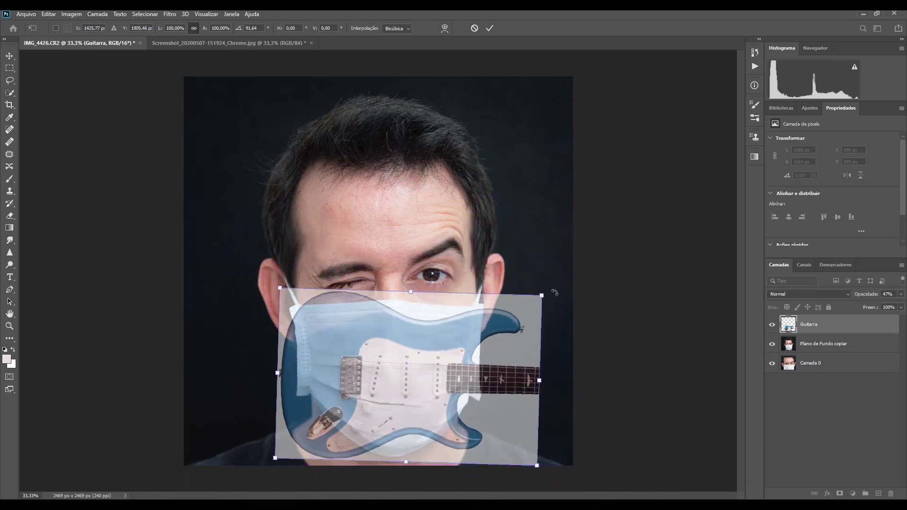
{"action": "mouse_move", "coordinate": [542, 298]}
{"action": "left_mouse_down"}
{"action": "mouse_move", "coordinate": [567, 276]}
{"action": "mouse_move", "coordinate": [559, 294]}
{"action": "left_mouse_up"}
{"action": "left_click_drag", "start_coordinate": [608, 271], "coordinate": [590, 257]}
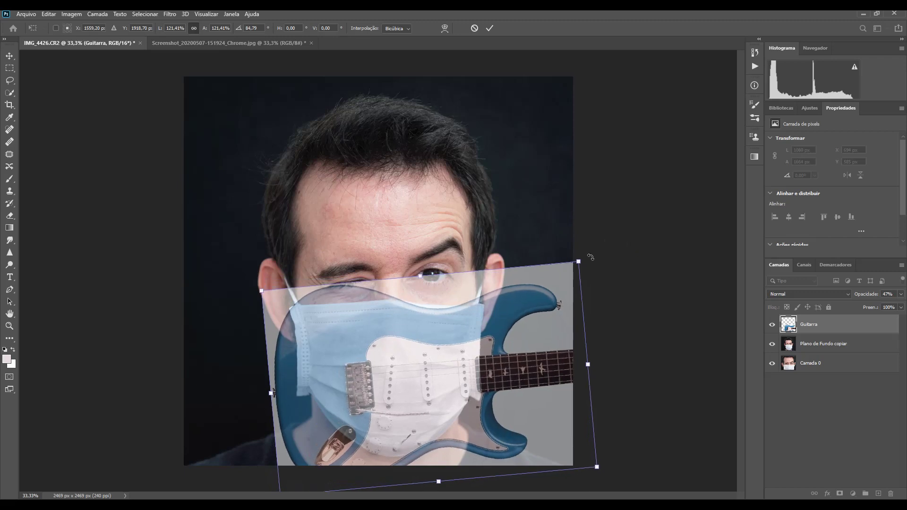
{"action": "mouse_move", "coordinate": [467, 357]}
{"action": "left_mouse_down"}
{"action": "mouse_move", "coordinate": [461, 350]}
{"action": "mouse_move", "coordinate": [472, 343]}
{"action": "left_mouse_up"}
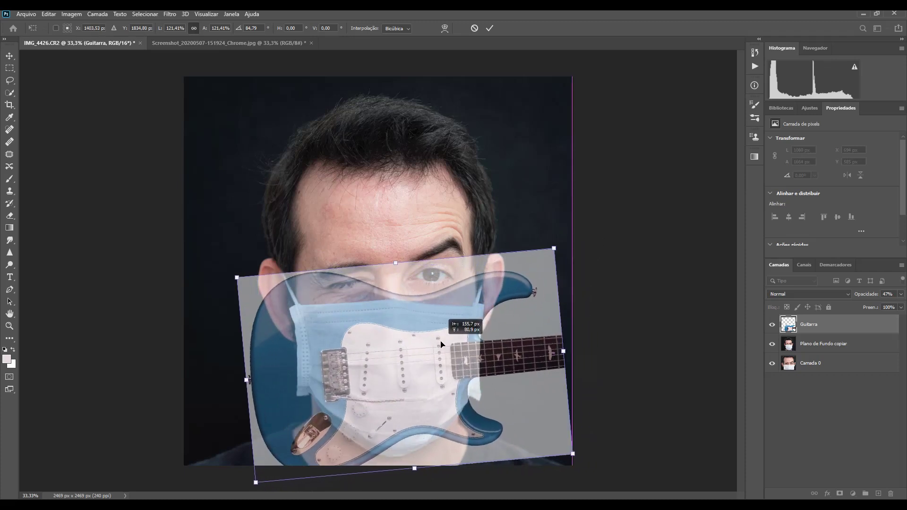
{"action": "left_click_drag", "start_coordinate": [472, 344], "coordinate": [465, 361]}
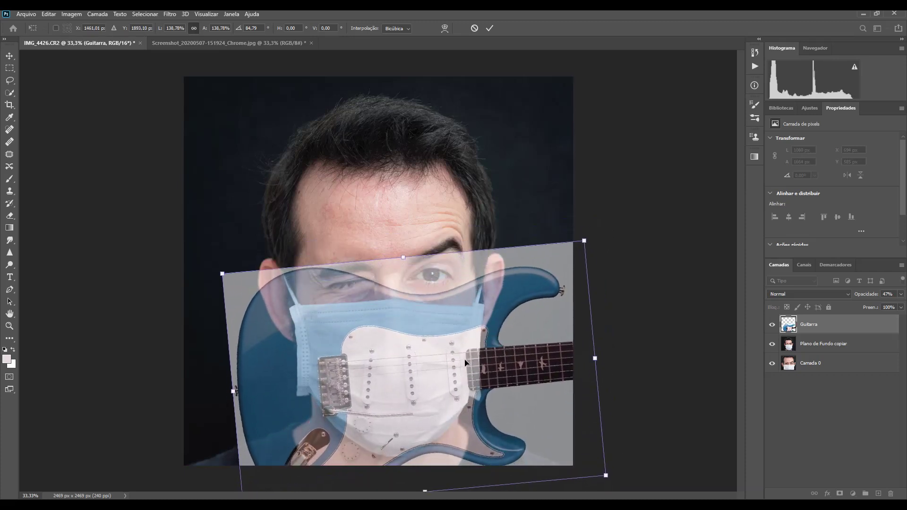
{"action": "key", "text": "Return"}
{"action": "key", "text": "c"}
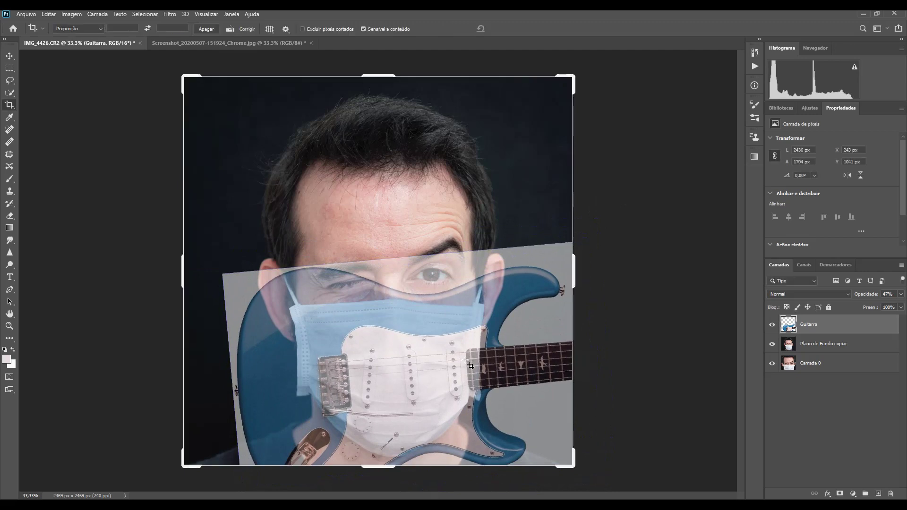
{"action": "key", "text": "v"}
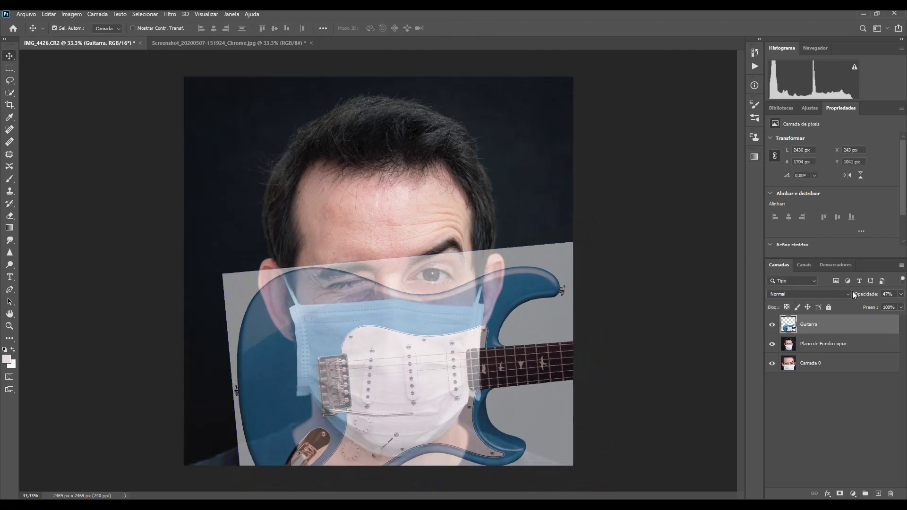
Step: Set the Guitarra layer's opacity back to 100%
{"action": "left_click", "coordinate": [888, 294]}
{"action": "type", "text": "100"}
{"action": "key", "text": "Return"}
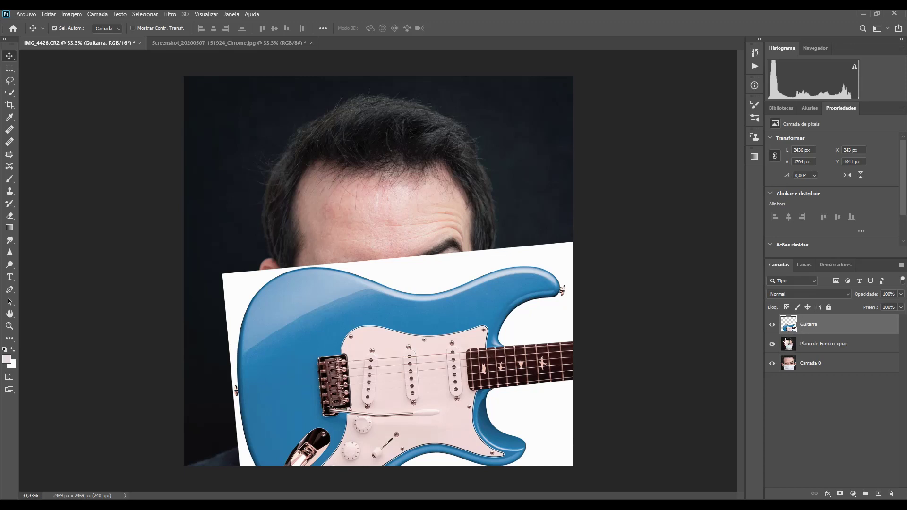
Step: Hide the Guitarra layer and delete the extra Camada 0 layer
{"action": "left_click", "coordinate": [773, 325]}
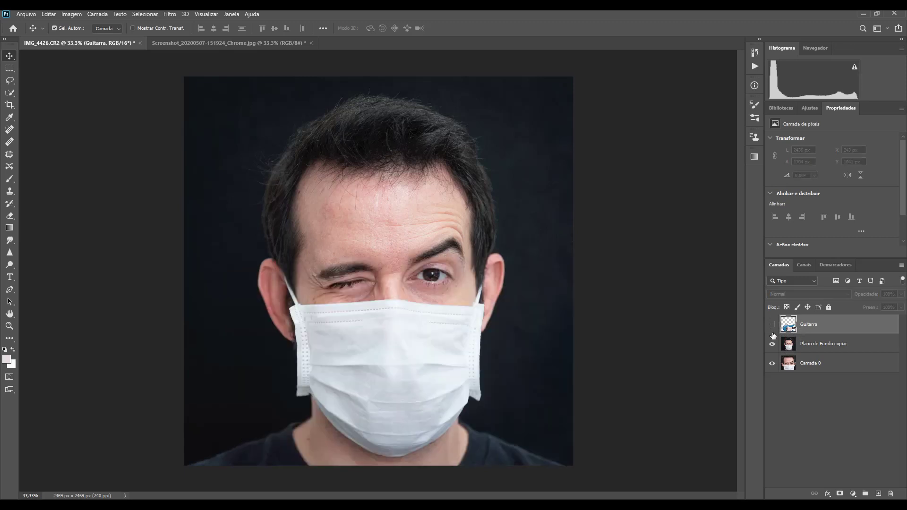
{"action": "left_click", "coordinate": [791, 346]}
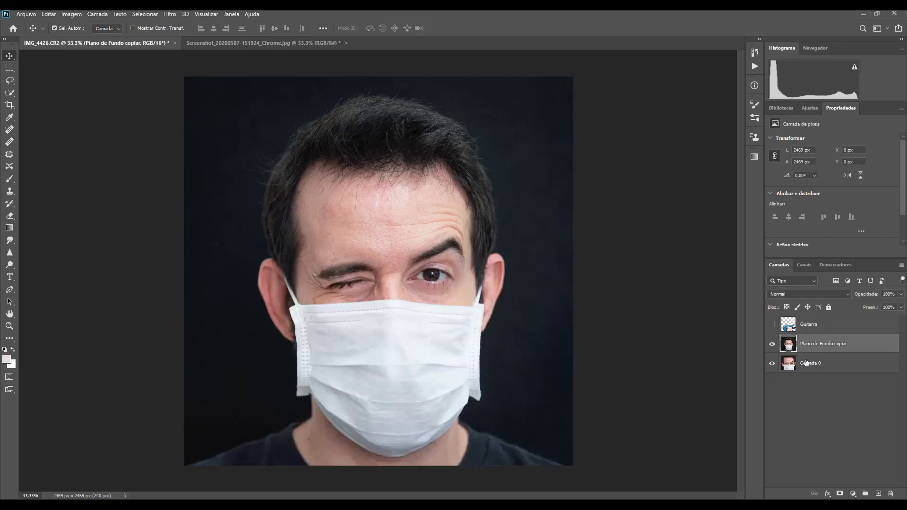
{"action": "left_click", "coordinate": [804, 362]}
{"action": "key", "text": "Delete"}
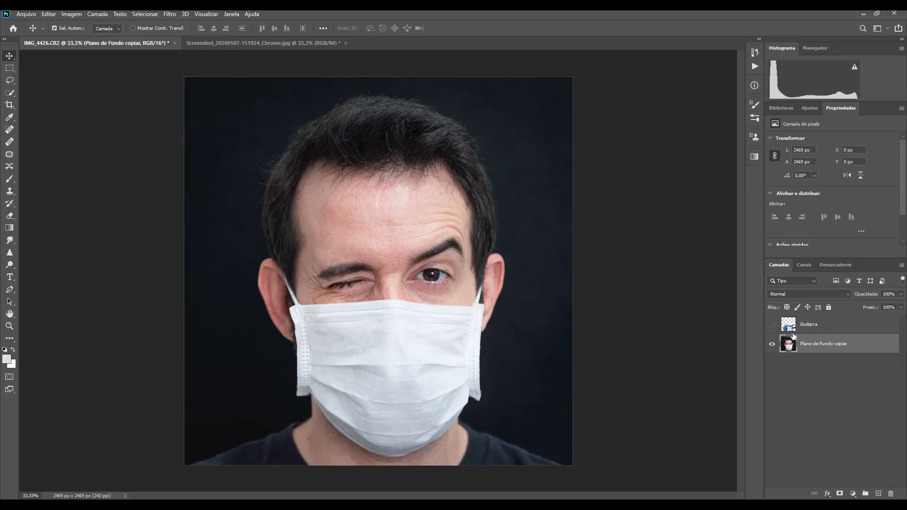
Step: Quick-select the white face mask, subtract the ear strap, and make Guitarra the active layer
{"action": "left_click", "coordinate": [9, 92]}
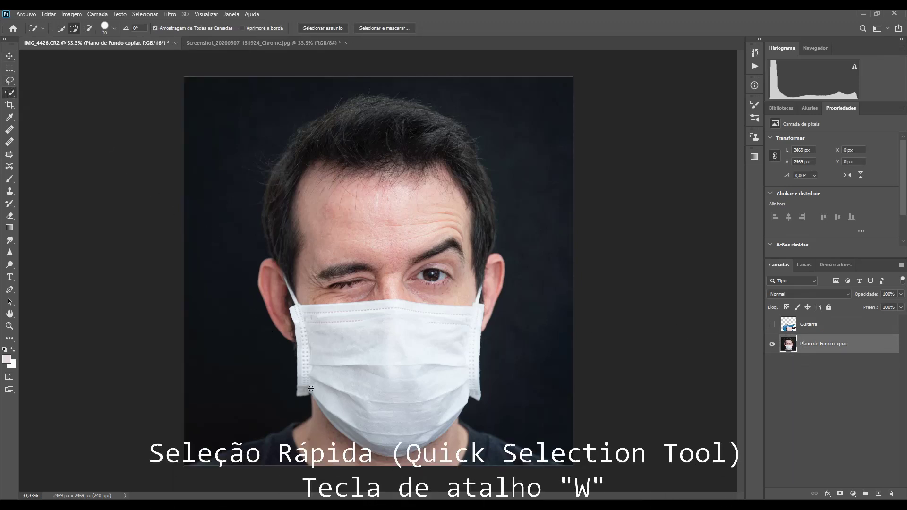
{"action": "left_click_drag", "start_coordinate": [304, 392], "coordinate": [291, 312]}
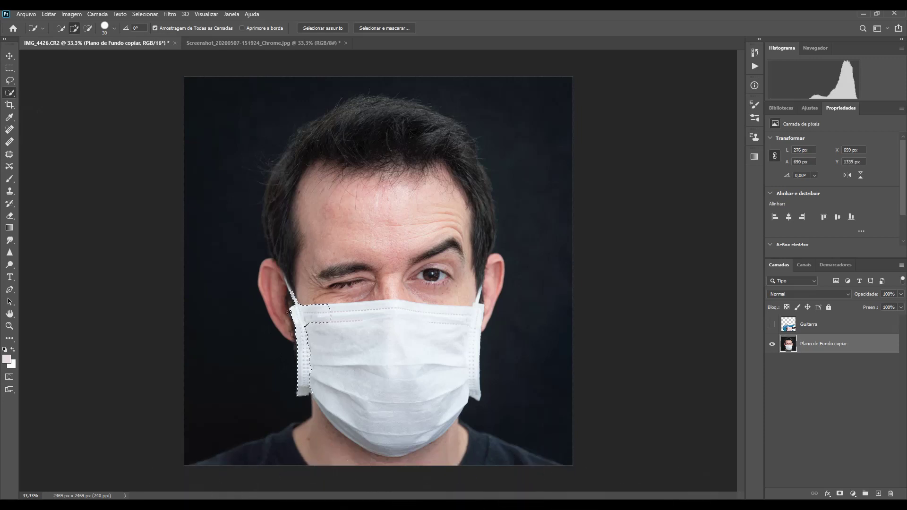
{"action": "key", "text": "alt"}
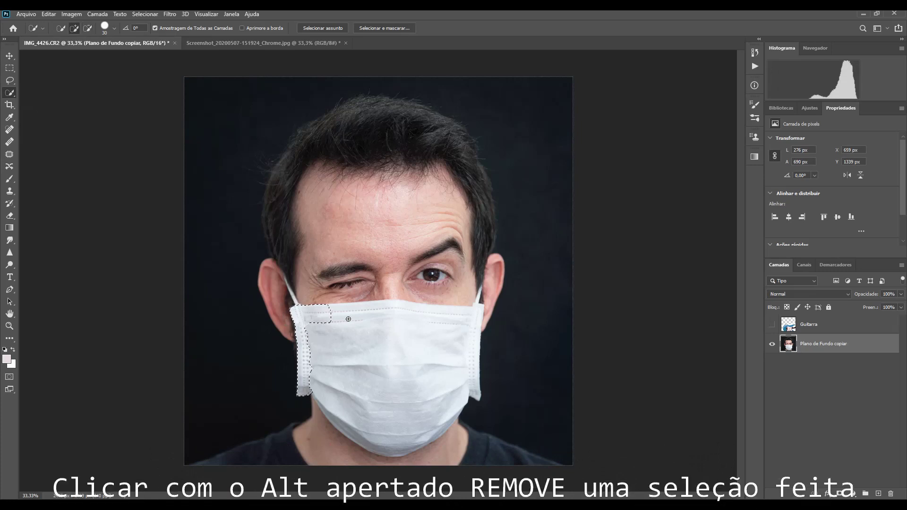
{"action": "left_click_drag", "start_coordinate": [334, 318], "coordinate": [397, 328]}
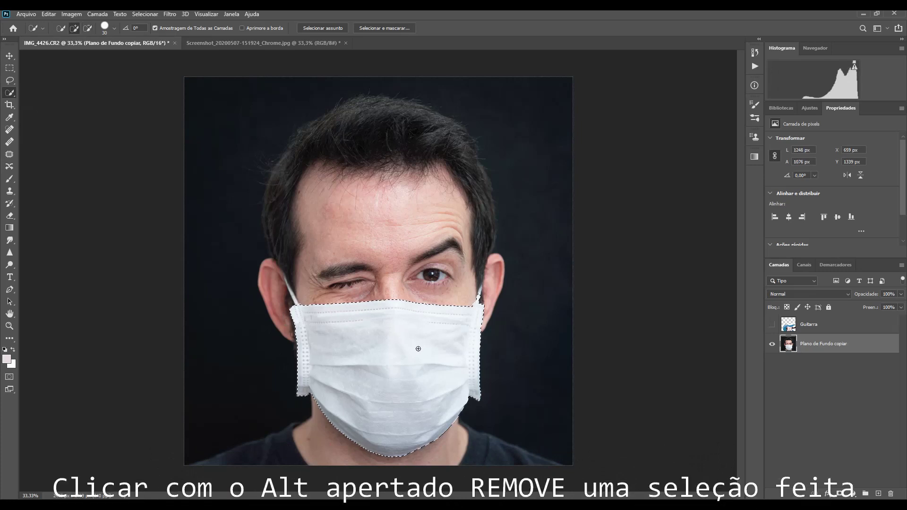
{"action": "key", "text": "alt"}
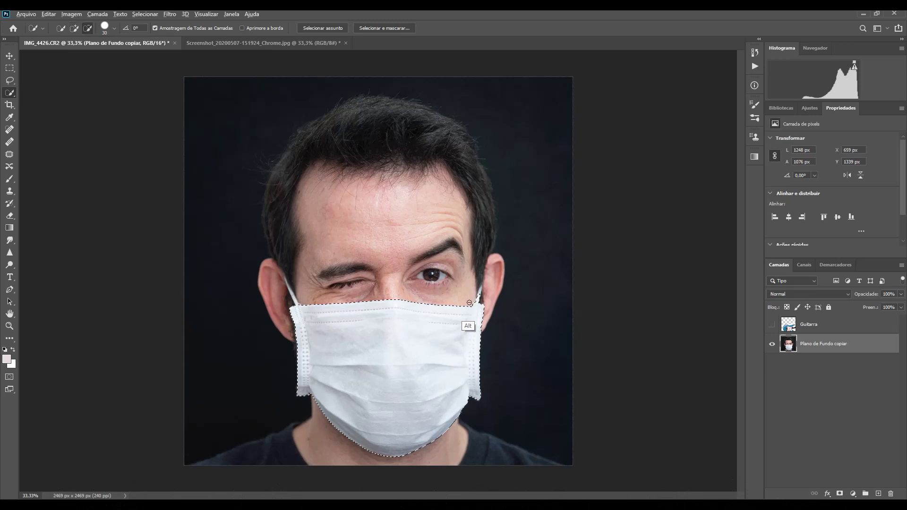
{"action": "left_click", "coordinate": [475, 299], "text": "alt"}
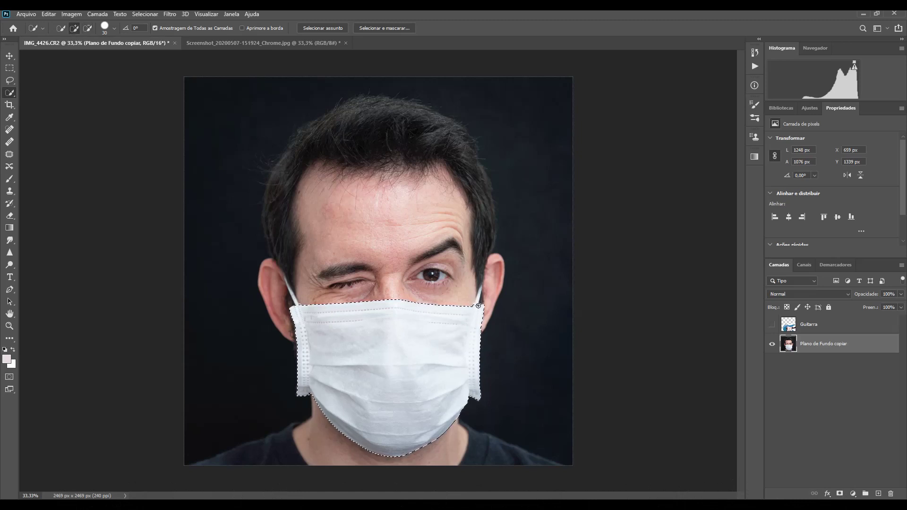
{"action": "left_click", "coordinate": [811, 325]}
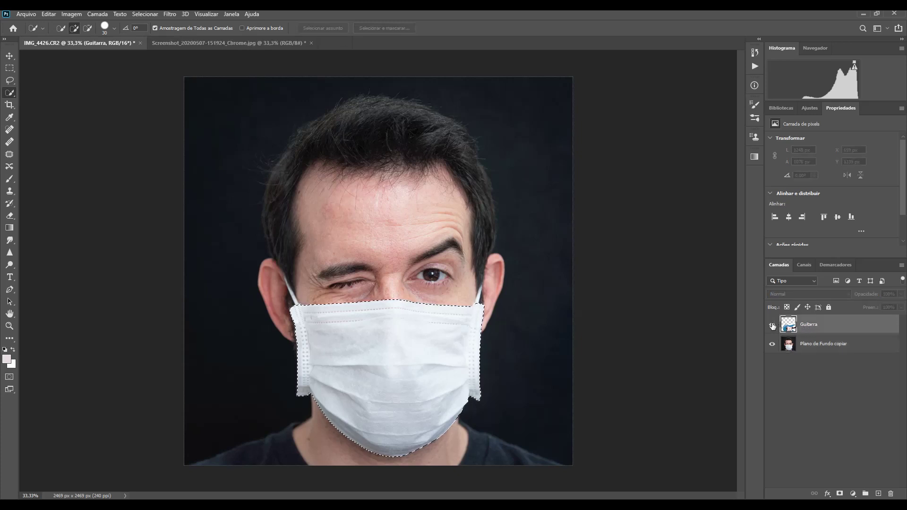
Step: Show the Guitarra layer and give it a layer mask from the face-mask selection
{"action": "left_click", "coordinate": [772, 326]}
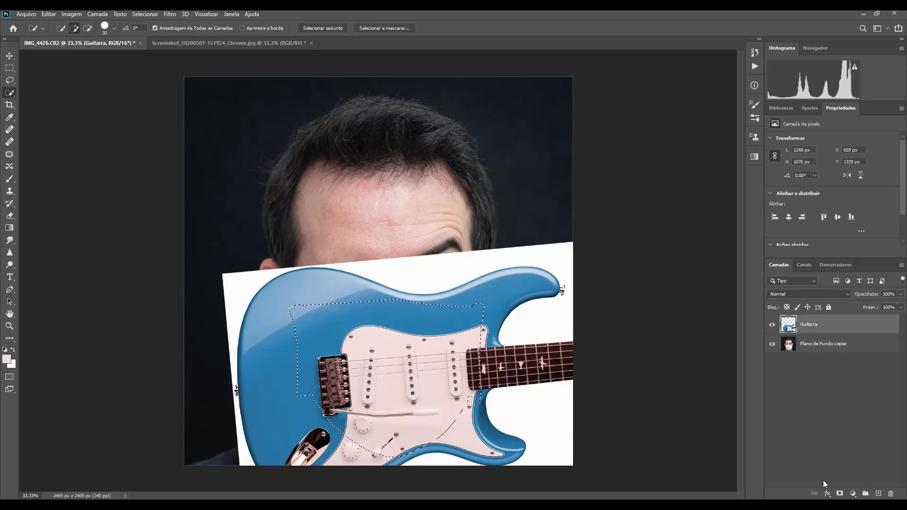
{"action": "left_click", "coordinate": [839, 494]}
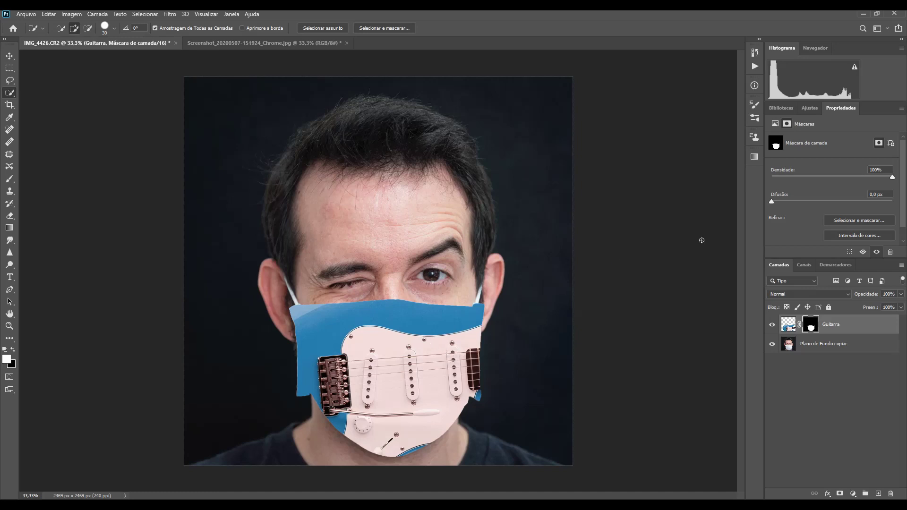
Step: Set the Guitarra layer's blend mode to Superexposição Linear (Linear Burn)
{"action": "left_click", "coordinate": [810, 293]}
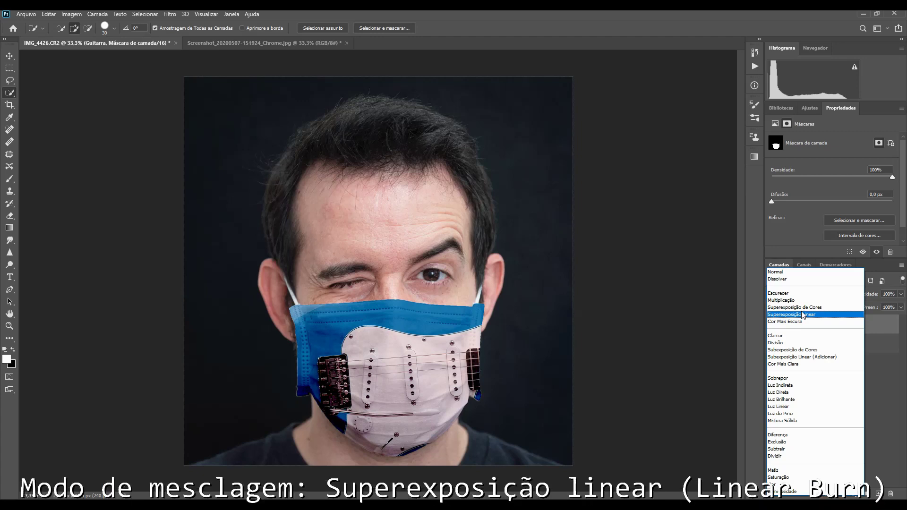
{"action": "left_click", "coordinate": [803, 315]}
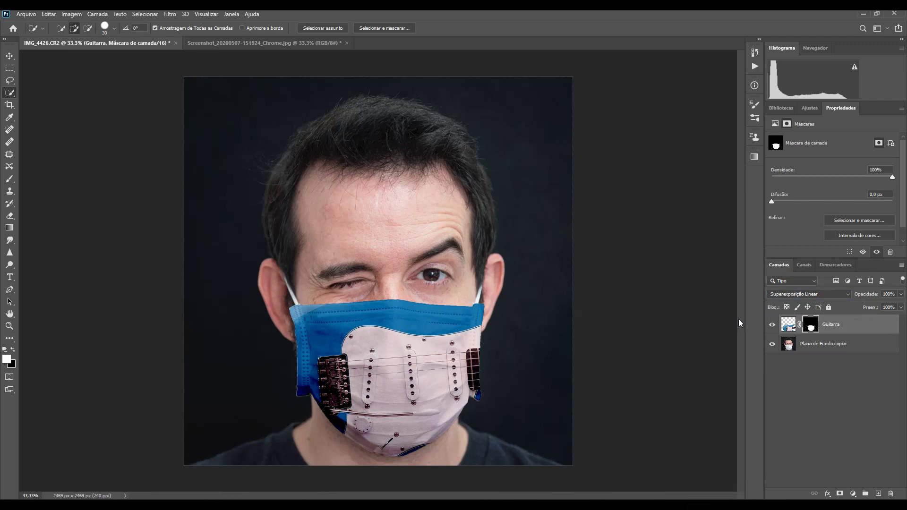
{"action": "key", "text": "b"}
{"action": "scroll", "coordinate": [739, 319], "scroll_direction": "up", "scroll_amount": 1}
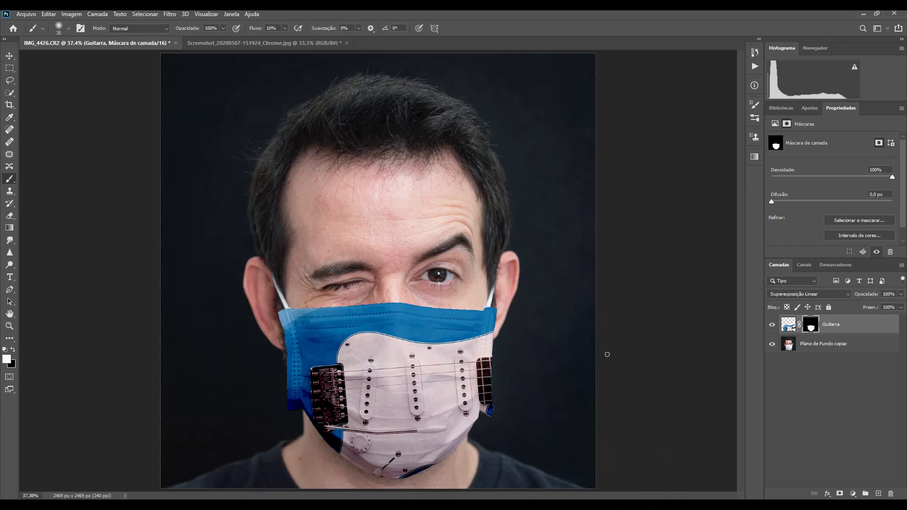
Step: Duplicate the portrait with Imagem > Duplicar as a new document named 'Mapa'
{"action": "left_click", "coordinate": [70, 16]}
{"action": "left_click", "coordinate": [96, 142]}
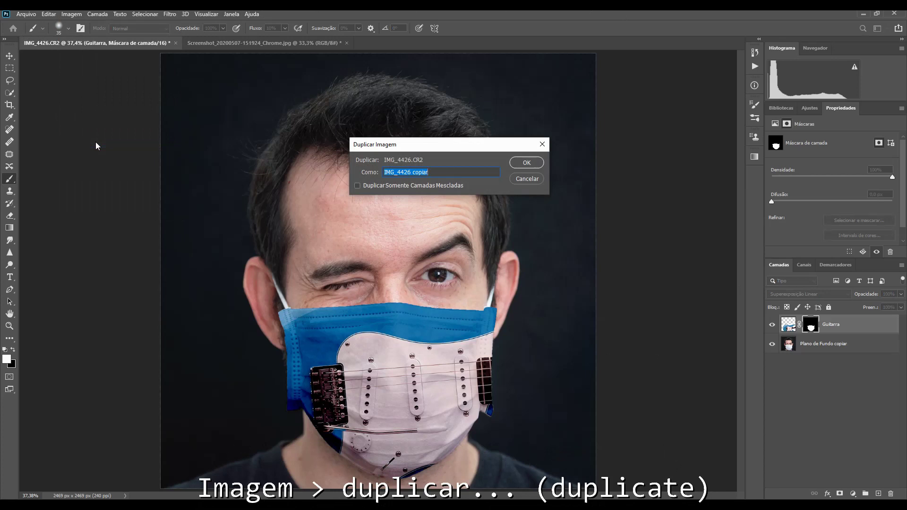
{"action": "type", "text": "Mapa"}
{"action": "key", "text": "Return"}
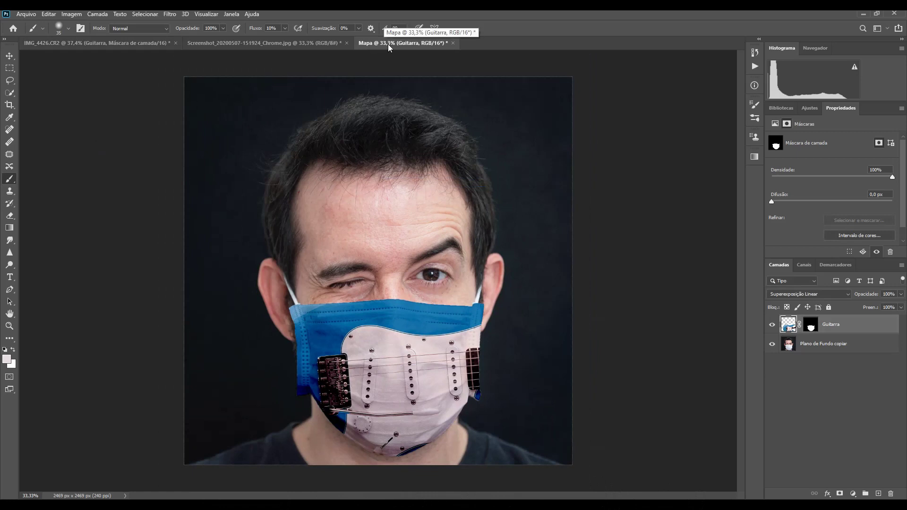
Step: In the Mapa copy, delete the Guitarra layer, desaturate to black and white, and apply Gaussian Blur
{"action": "left_click", "coordinate": [838, 329]}
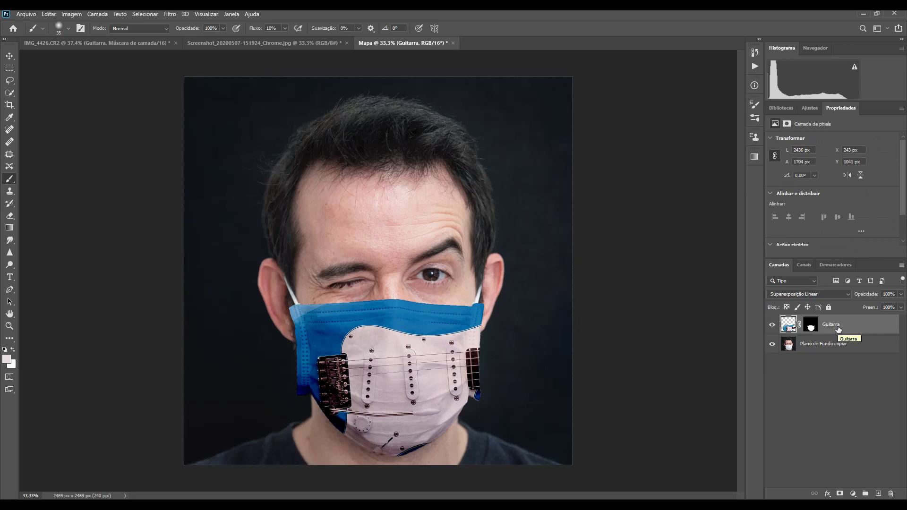
{"action": "key", "text": "Delete"}
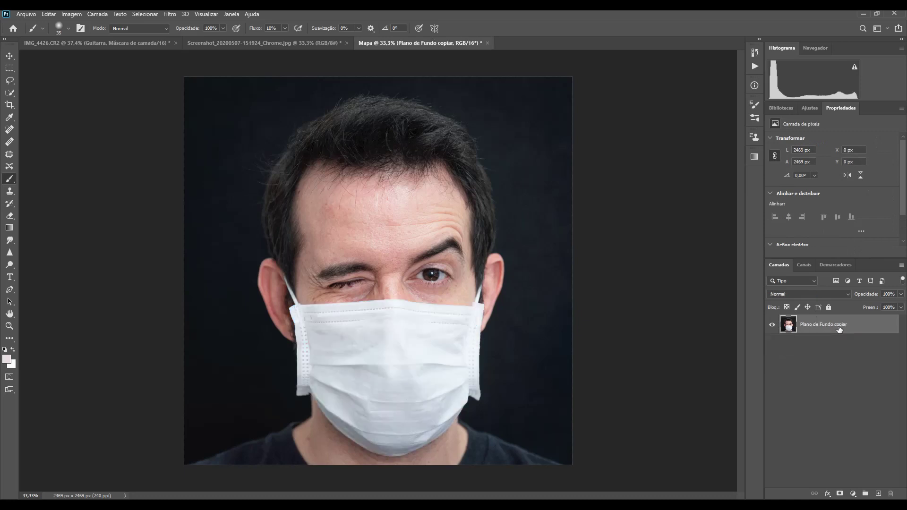
{"action": "key", "text": "ctrl+shift+u"}
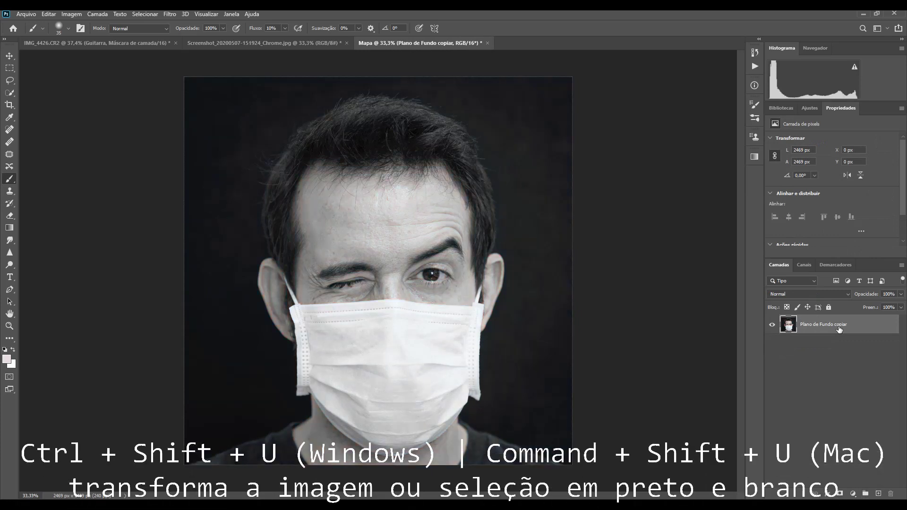
{"action": "left_click", "coordinate": [171, 14]}
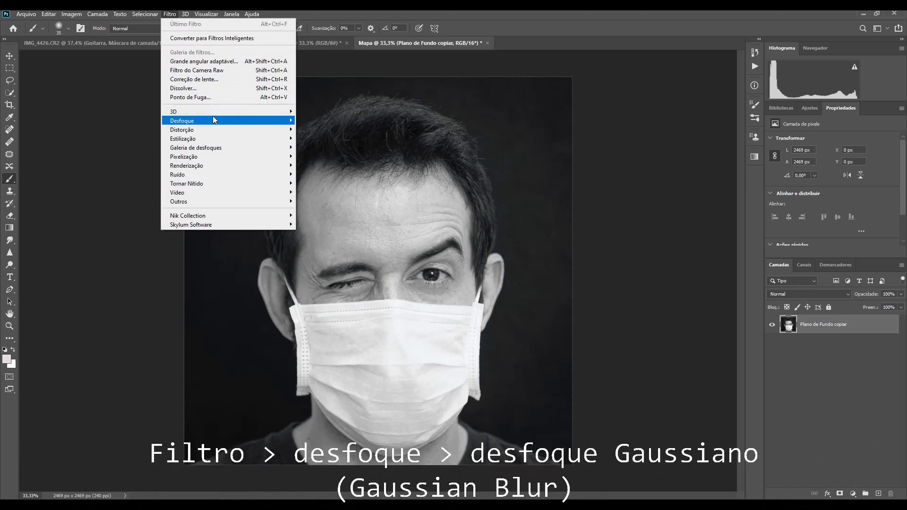
{"action": "mouse_move", "coordinate": [212, 120]}
{"action": "left_click", "coordinate": [366, 175]}
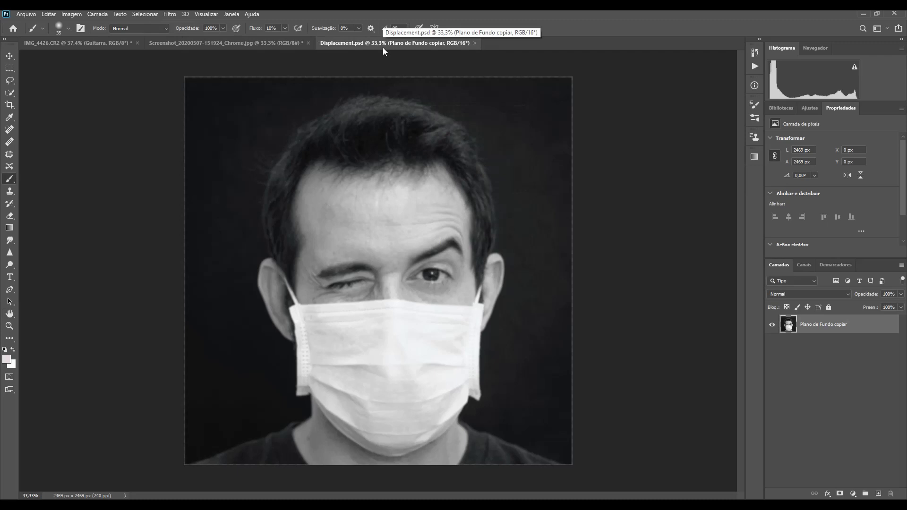
Step: Convert the map to 8 bits/channel, overwrite Displacement.psd, and return to the IMG_4426 portrait
{"action": "left_click", "coordinate": [72, 14]}
{"action": "mouse_move", "coordinate": [106, 24]}
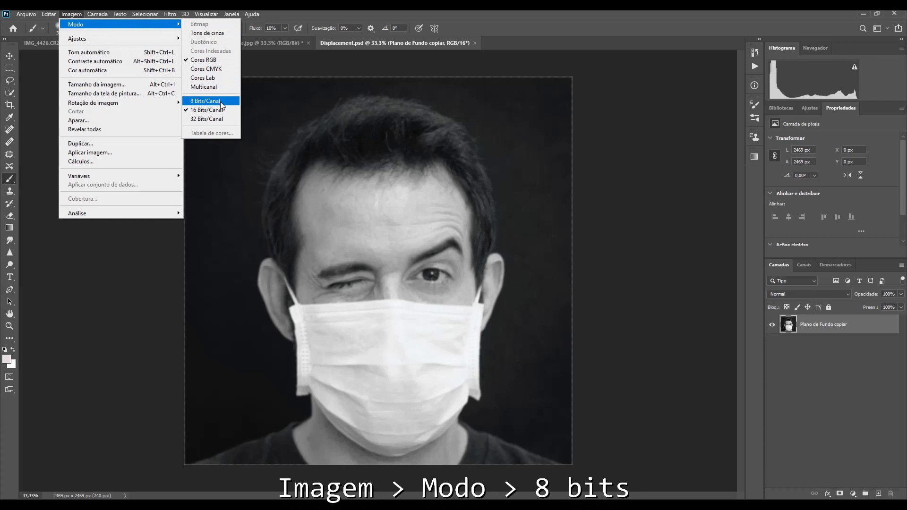
{"action": "left_click", "coordinate": [205, 101]}
{"action": "left_click", "coordinate": [26, 14]}
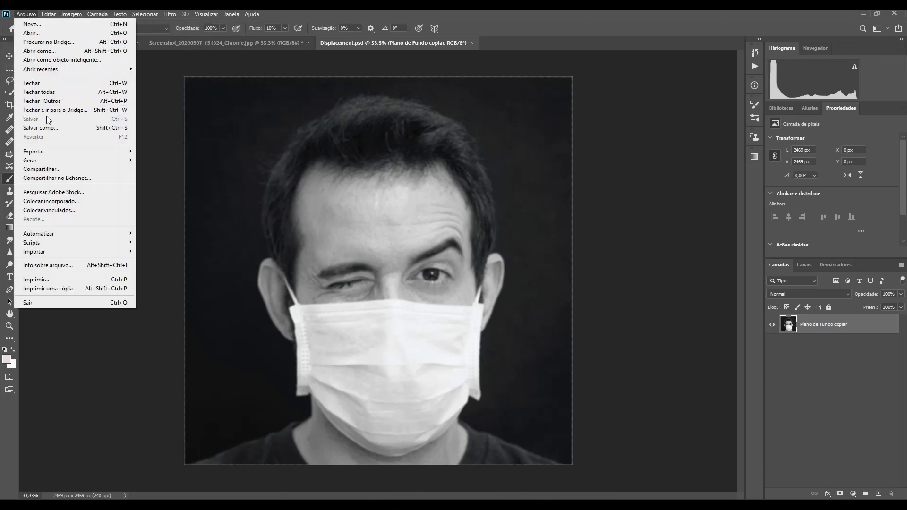
{"action": "left_click", "coordinate": [52, 127]}
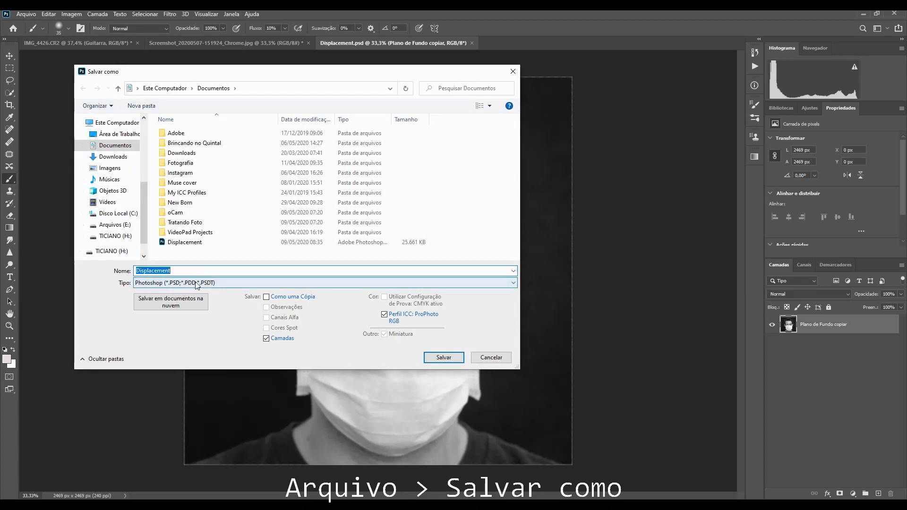
{"action": "left_click", "coordinate": [453, 357]}
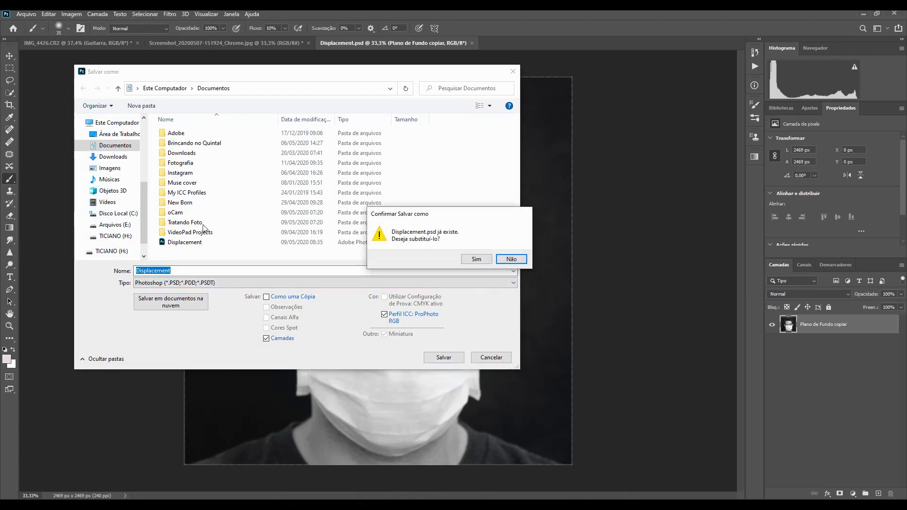
{"action": "left_click", "coordinate": [490, 262]}
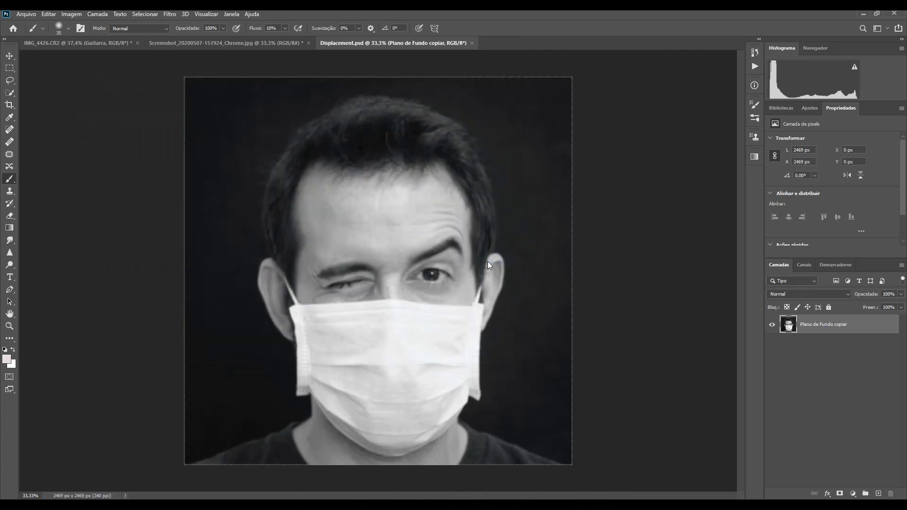
{"action": "left_click", "coordinate": [49, 40]}
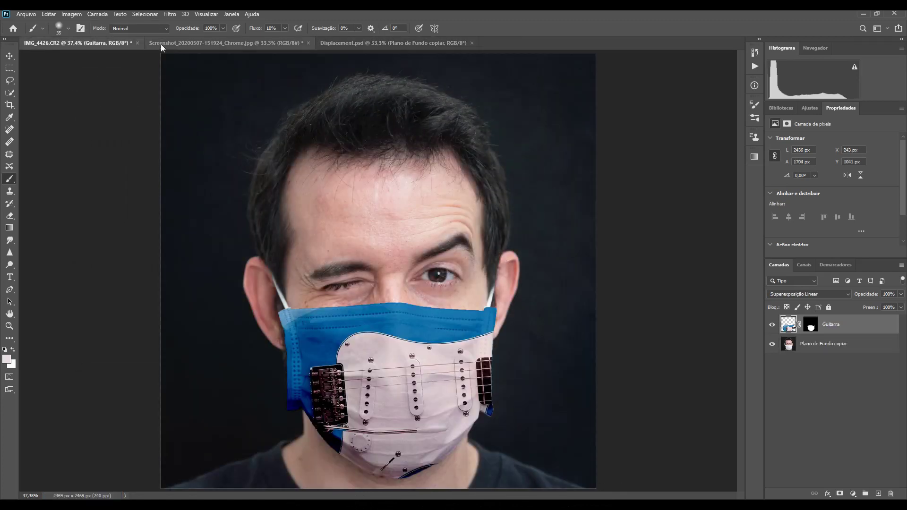
Step: Apply the Displace filter to the guitar at scale 5, using Displacement.psd as the map
{"action": "key", "text": "ctrl+minus"}
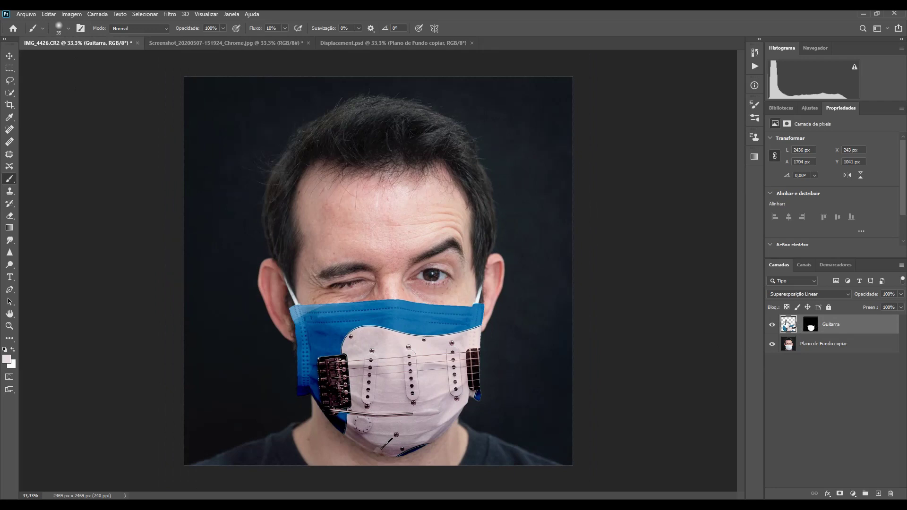
{"action": "left_click", "coordinate": [170, 14]}
{"action": "mouse_move", "coordinate": [183, 129]}
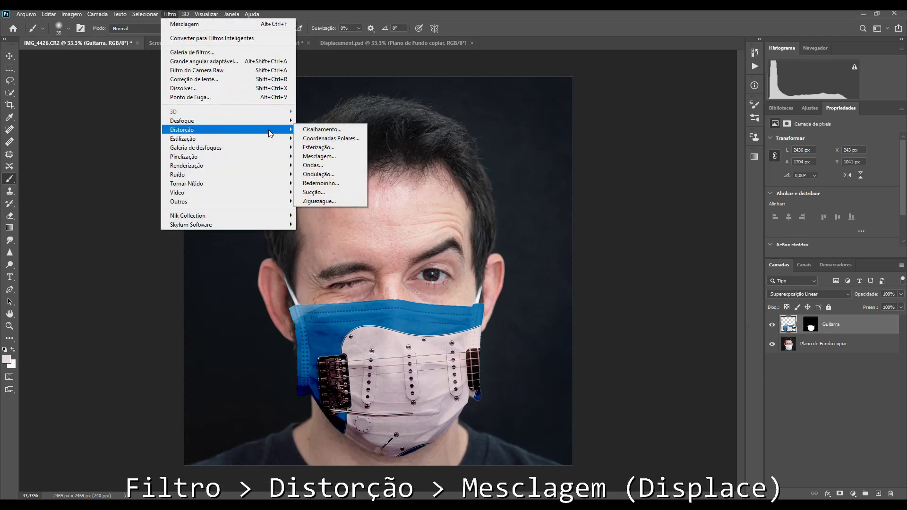
{"action": "left_click", "coordinate": [319, 156]}
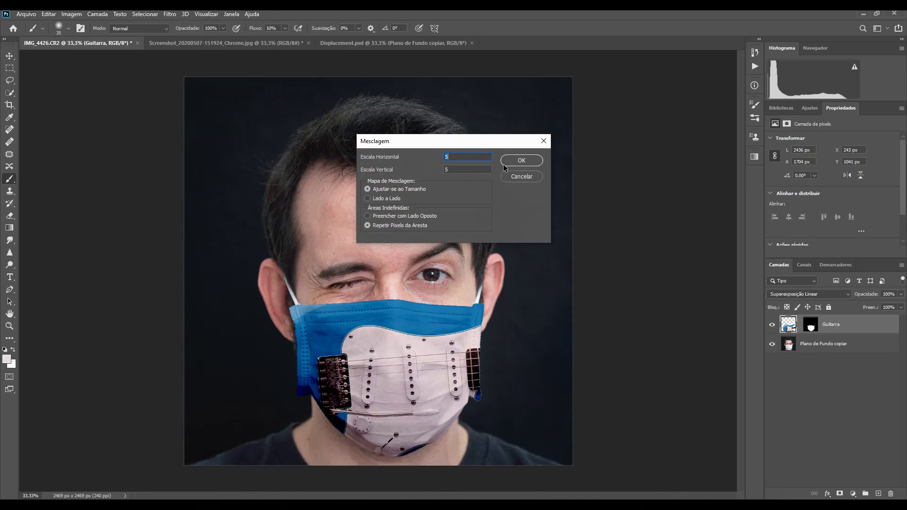
{"action": "left_click", "coordinate": [516, 161]}
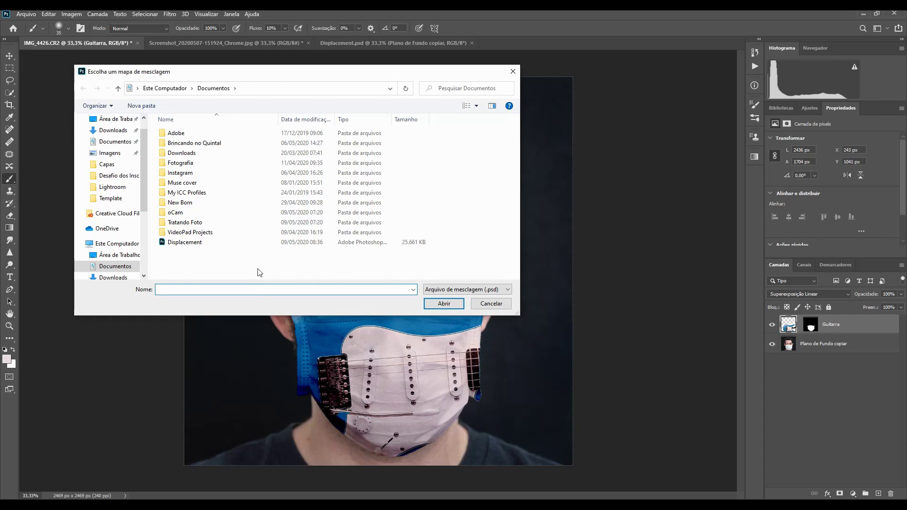
{"action": "double_click", "coordinate": [184, 243]}
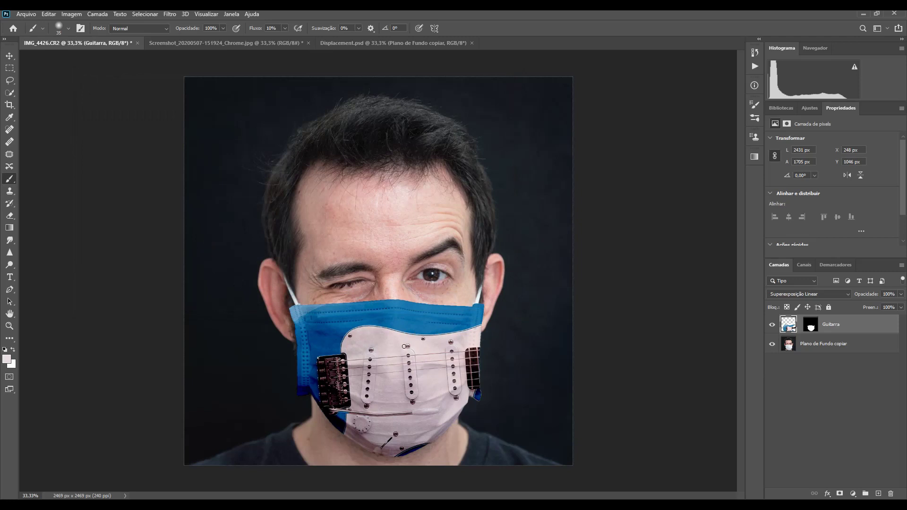
{"action": "key", "text": "ctrl+z"}
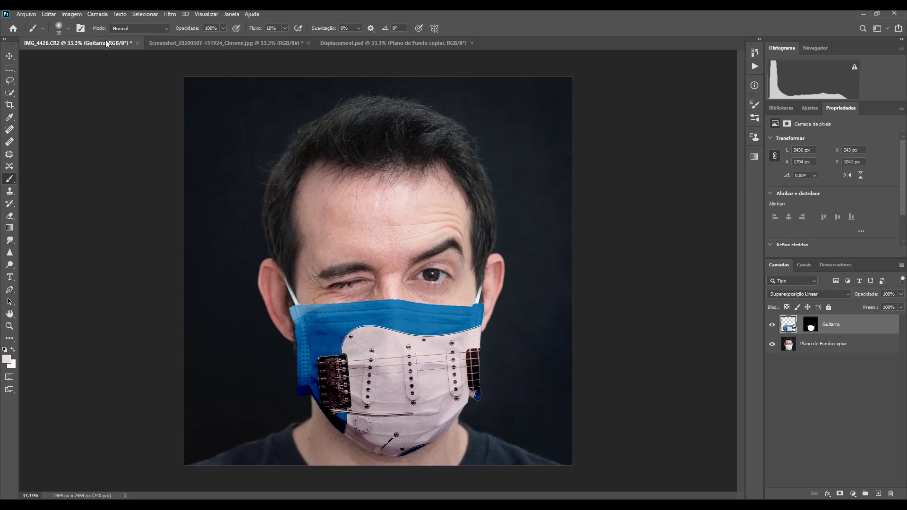
{"action": "key", "text": "ctrl+shift+z"}
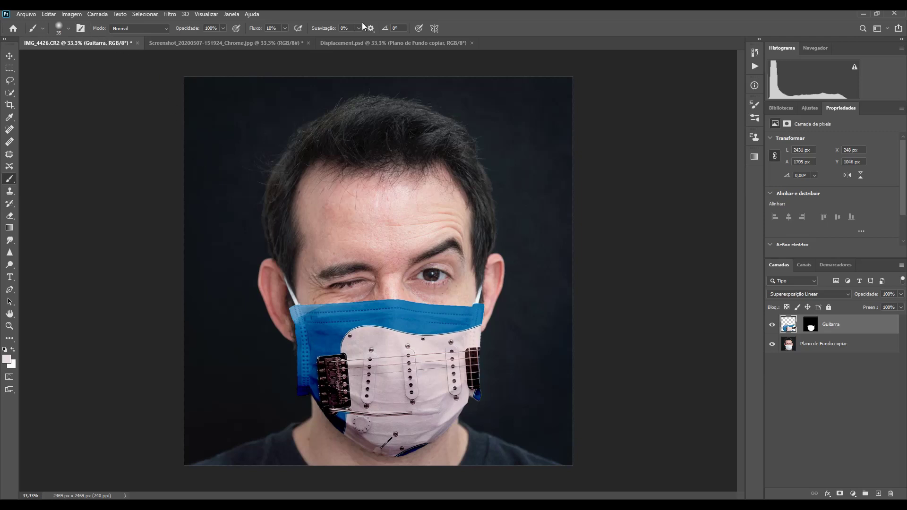